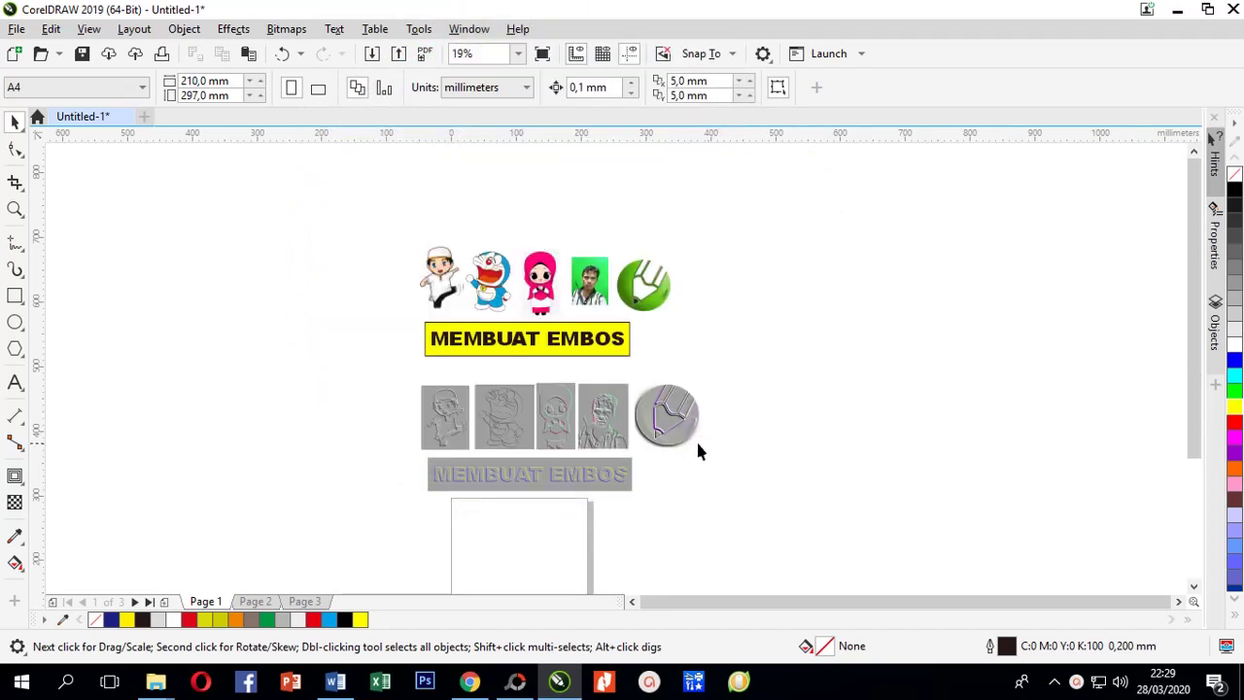
- Examine the original pictures and the finished embossed versions, including the outlines of the boy and the MEMBUAT EMBOS text
scroll(729, 428, "up", 2)
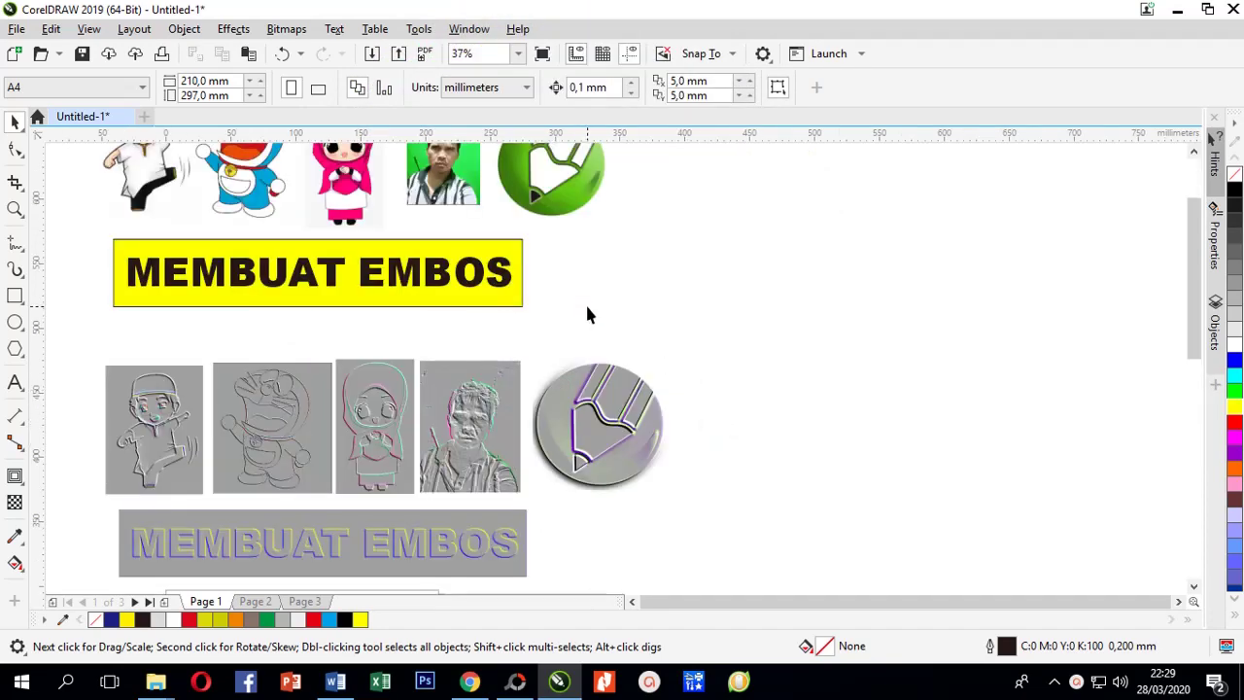
left_click_drag(587, 314, 612, 413)
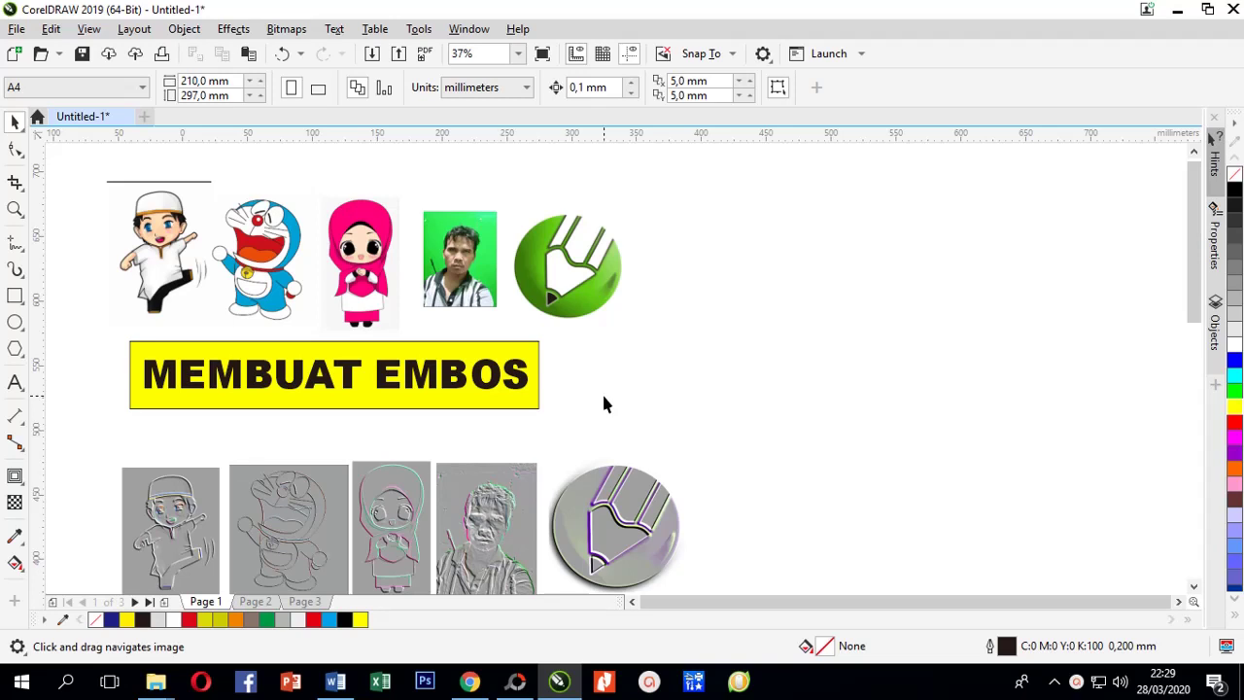
left_click(268, 421)
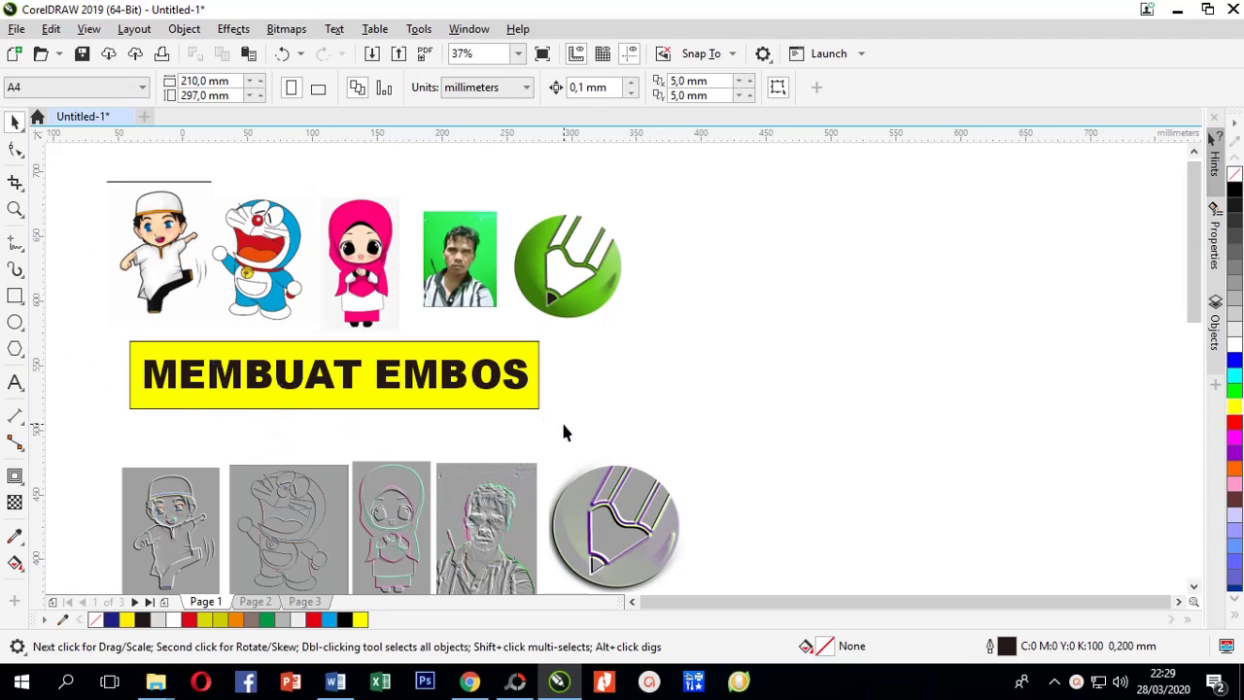
left_click_drag(564, 427, 573, 204)
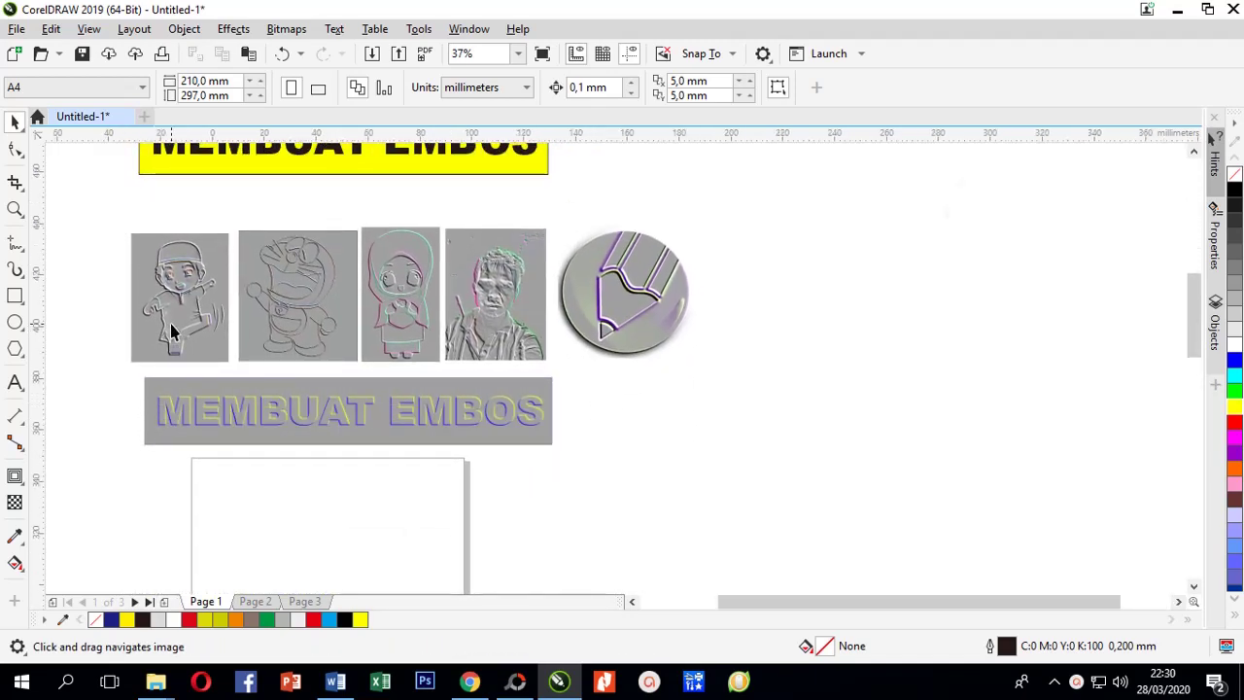
scroll(172, 334, "up", 2)
scroll(146, 238, "up", 1)
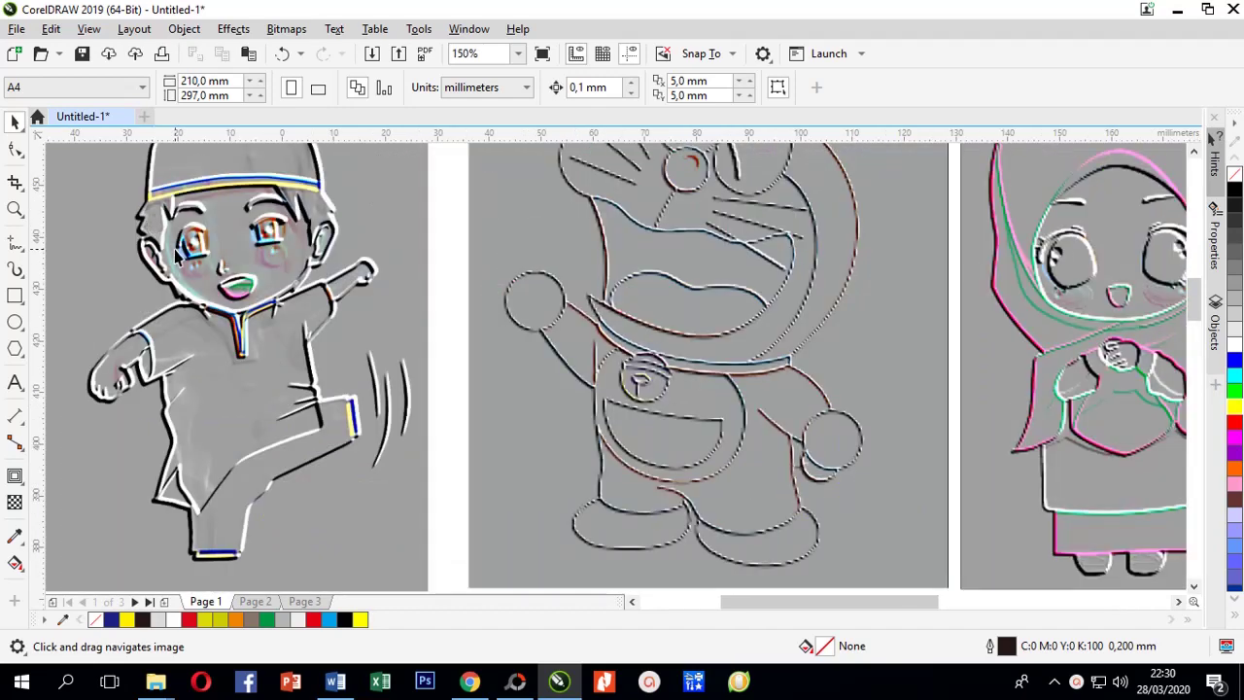
scroll(185, 253, "down", 1)
scroll(277, 457, "down", 1)
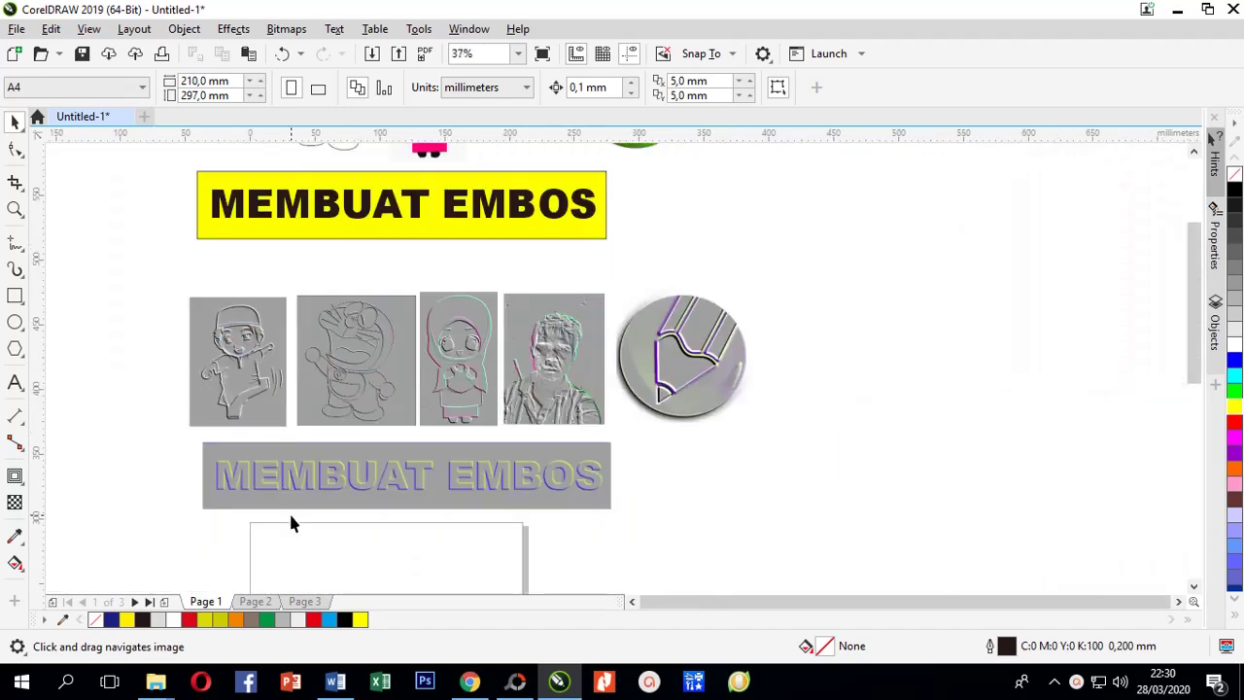
scroll(296, 511, "up", 1)
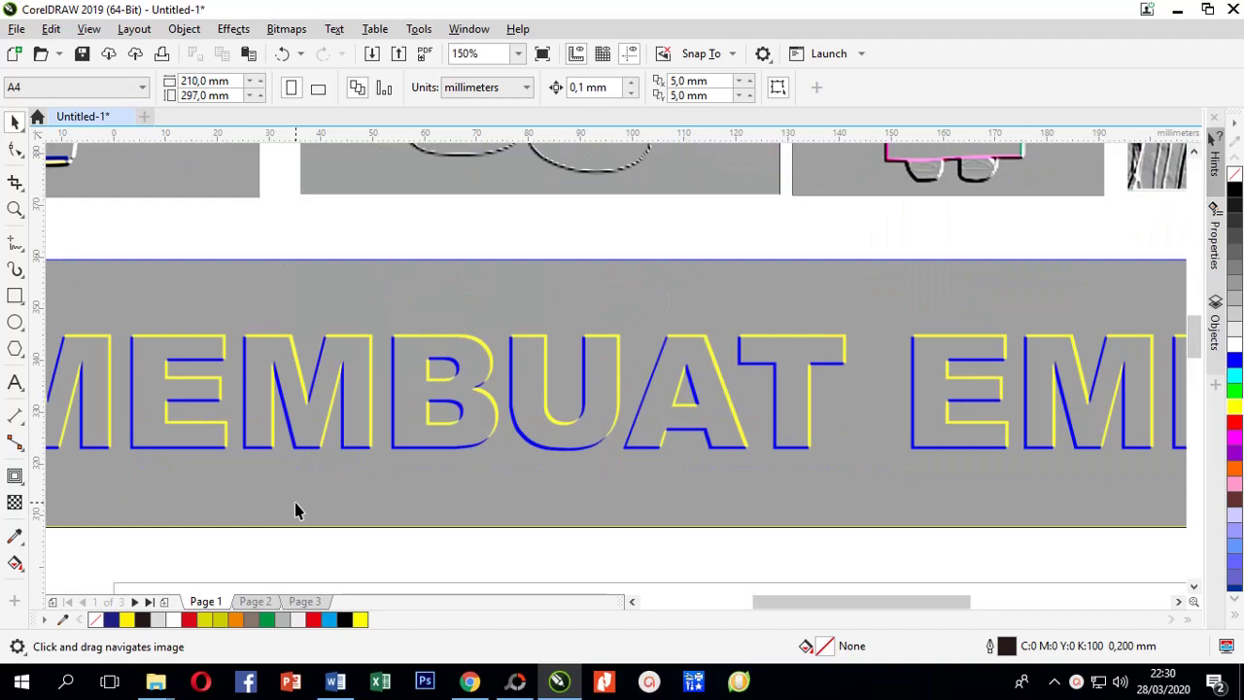
scroll(296, 501, "down", 2)
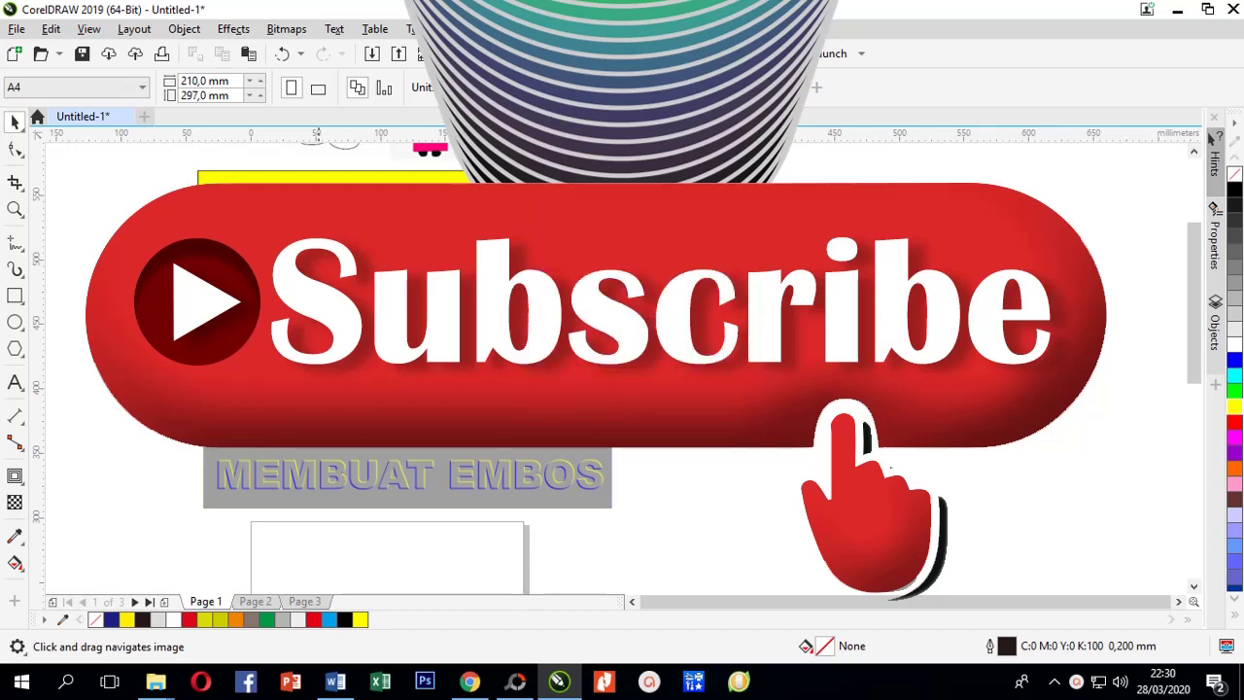
scroll(325, 355, "up", 2)
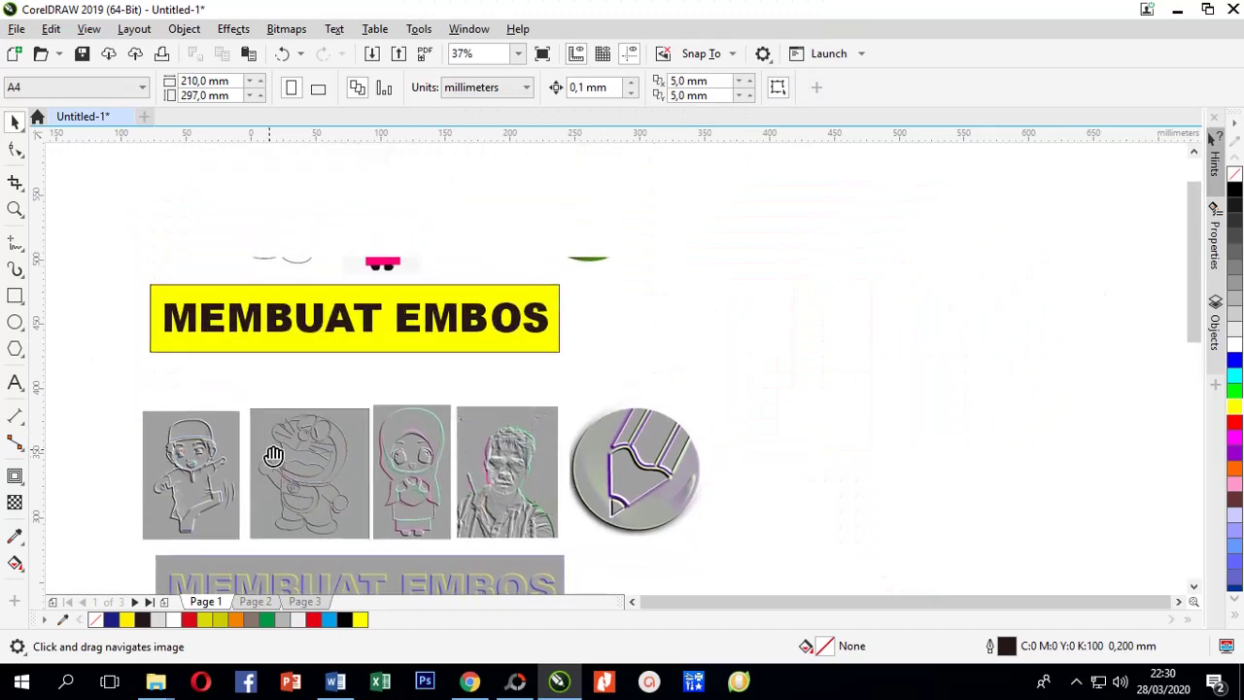
scroll(180, 320, "up", 2)
scroll(180, 321, "up", 2)
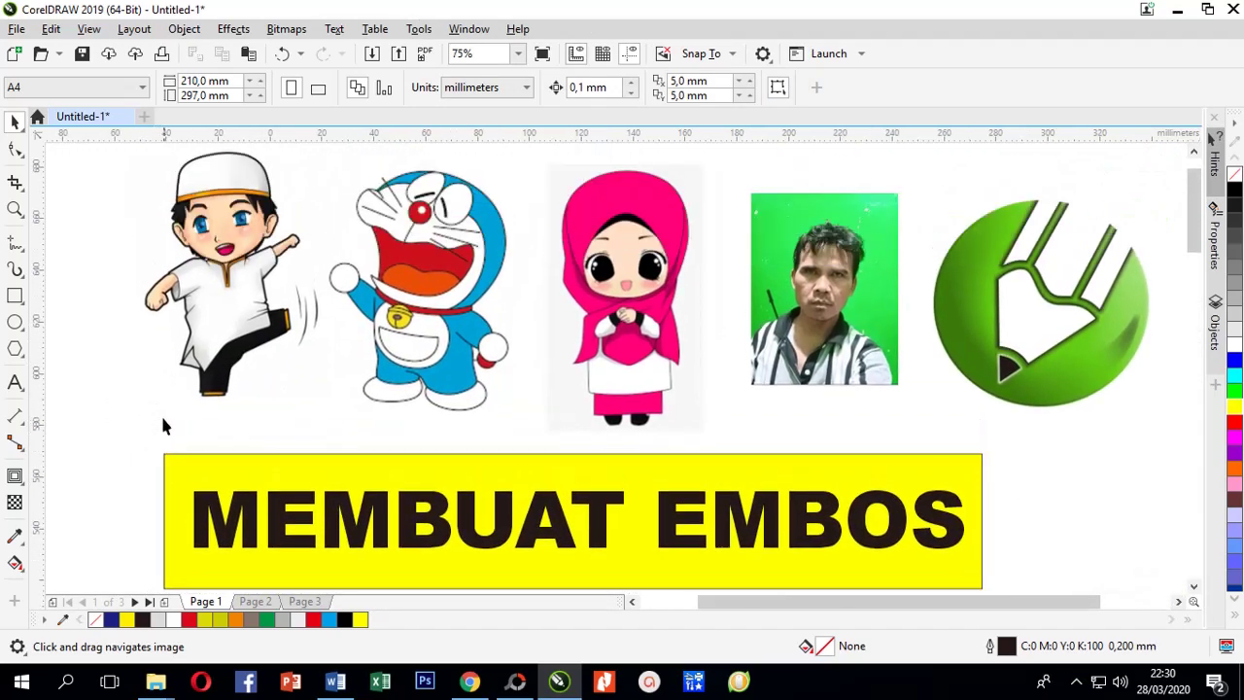
left_click_drag(165, 410, 170, 427)
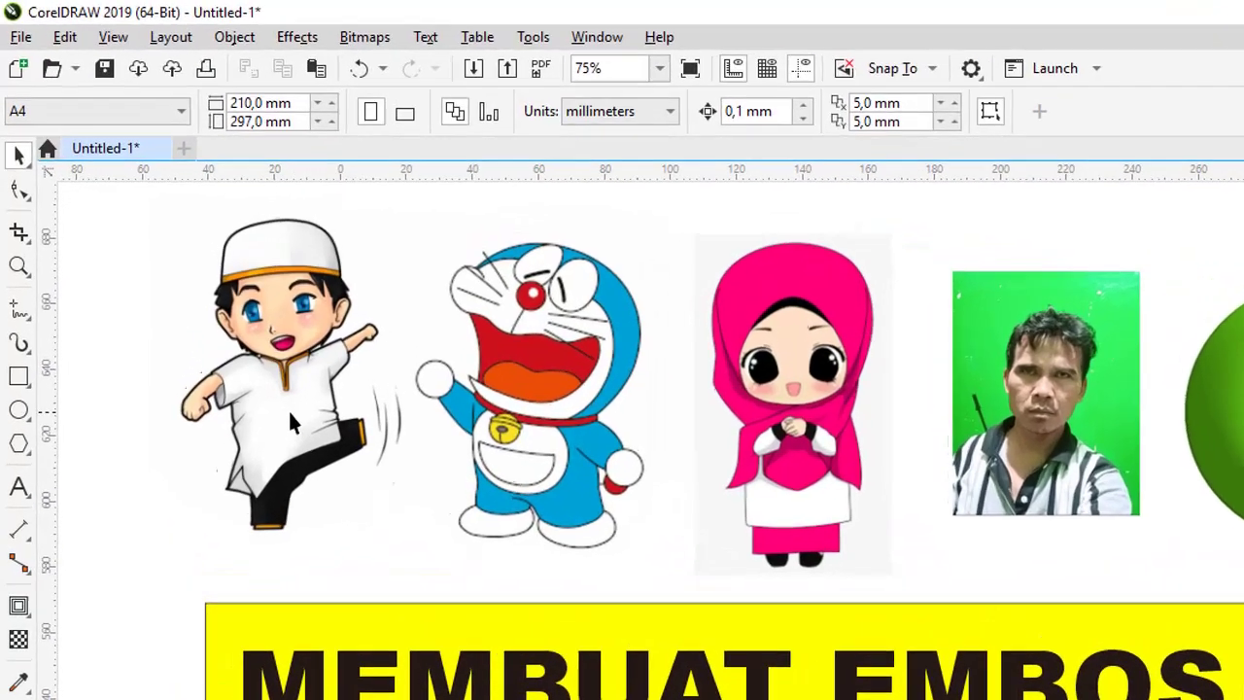
- Start the Emboss effect on the boy picture and set its depth to 5 and level to 140
left_click(226, 328)
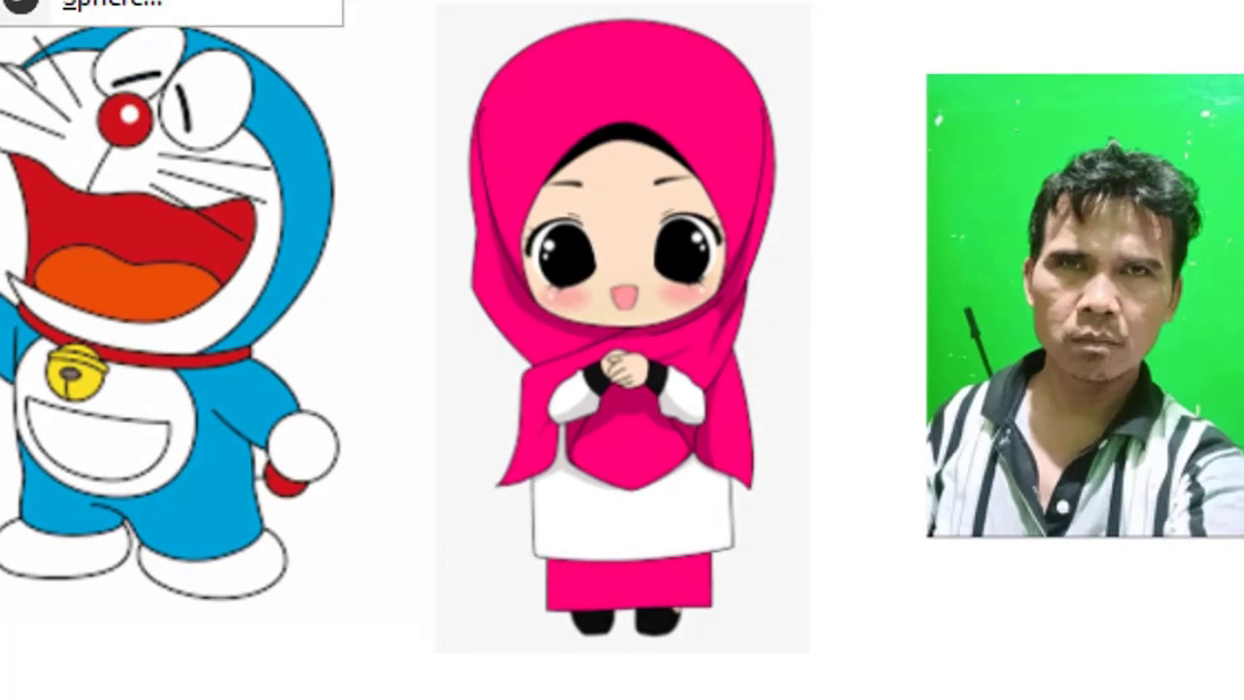
left_click(107, 1)
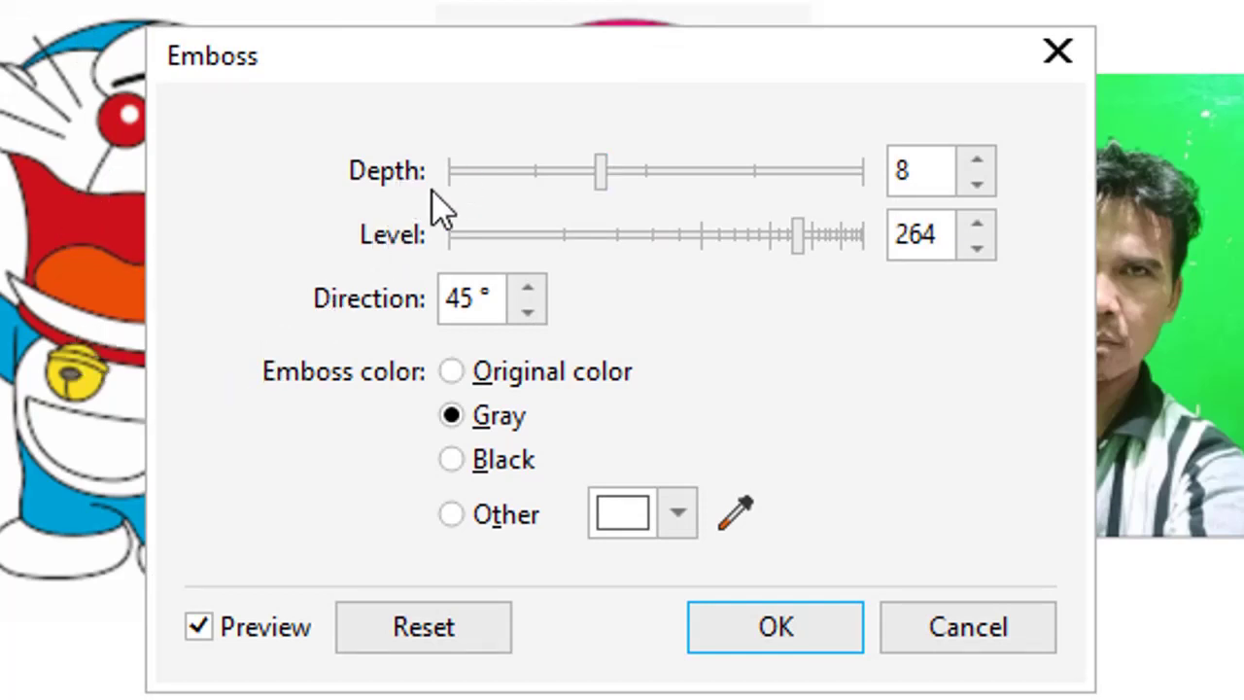
left_click(586, 175)
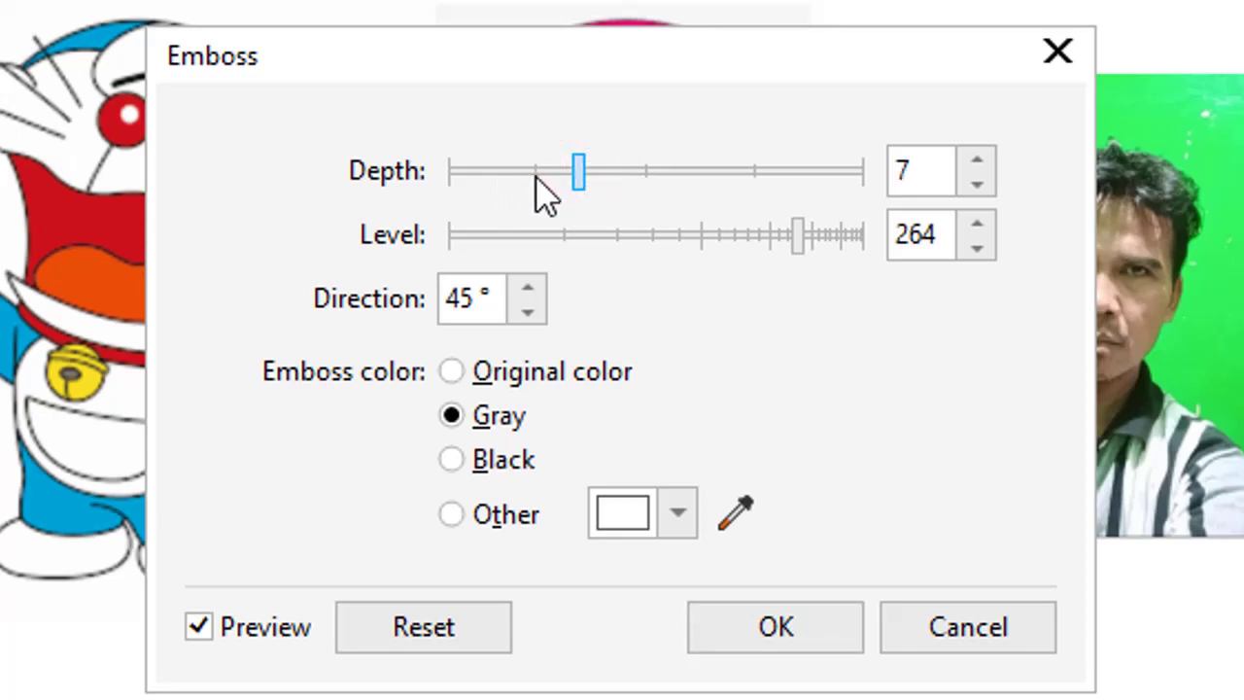
left_click(571, 175)
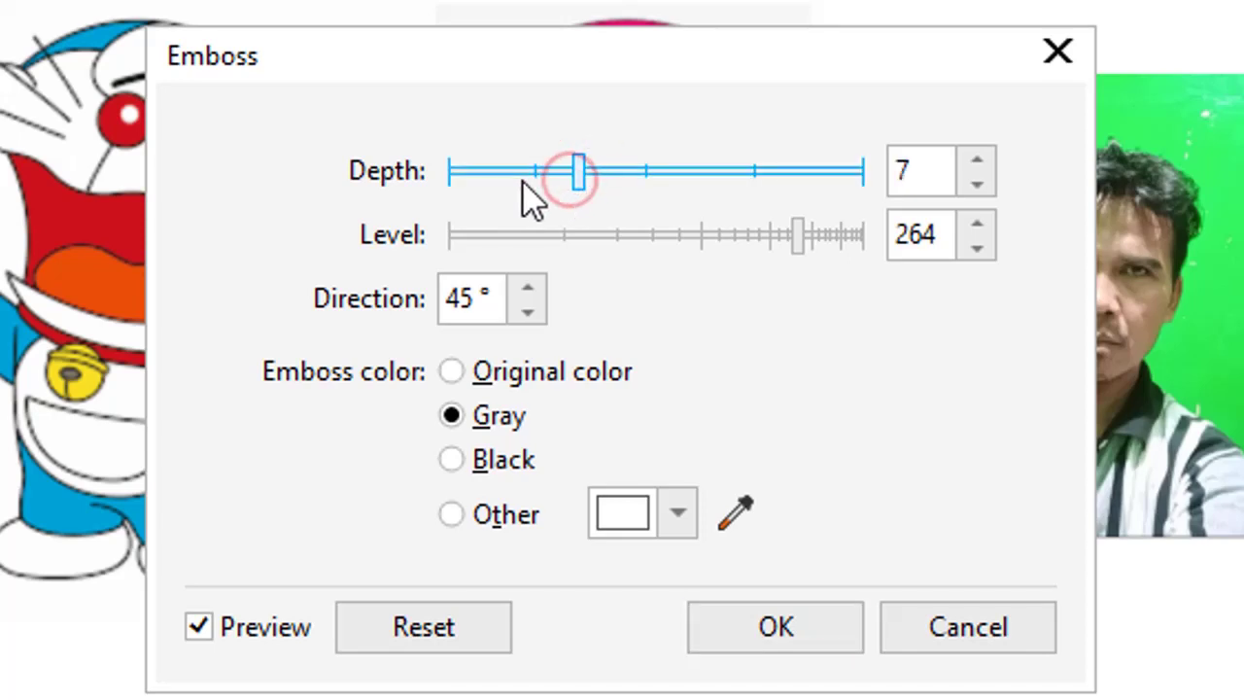
left_click(537, 173)
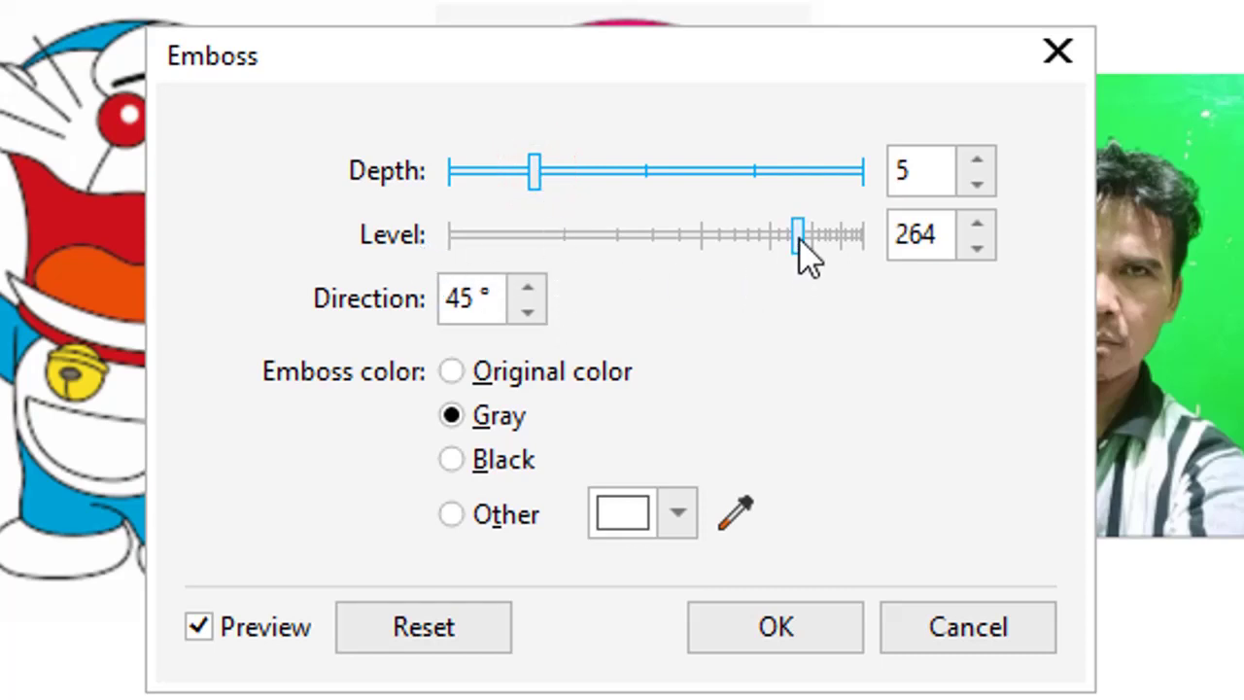
left_click_drag(799, 235, 732, 243)
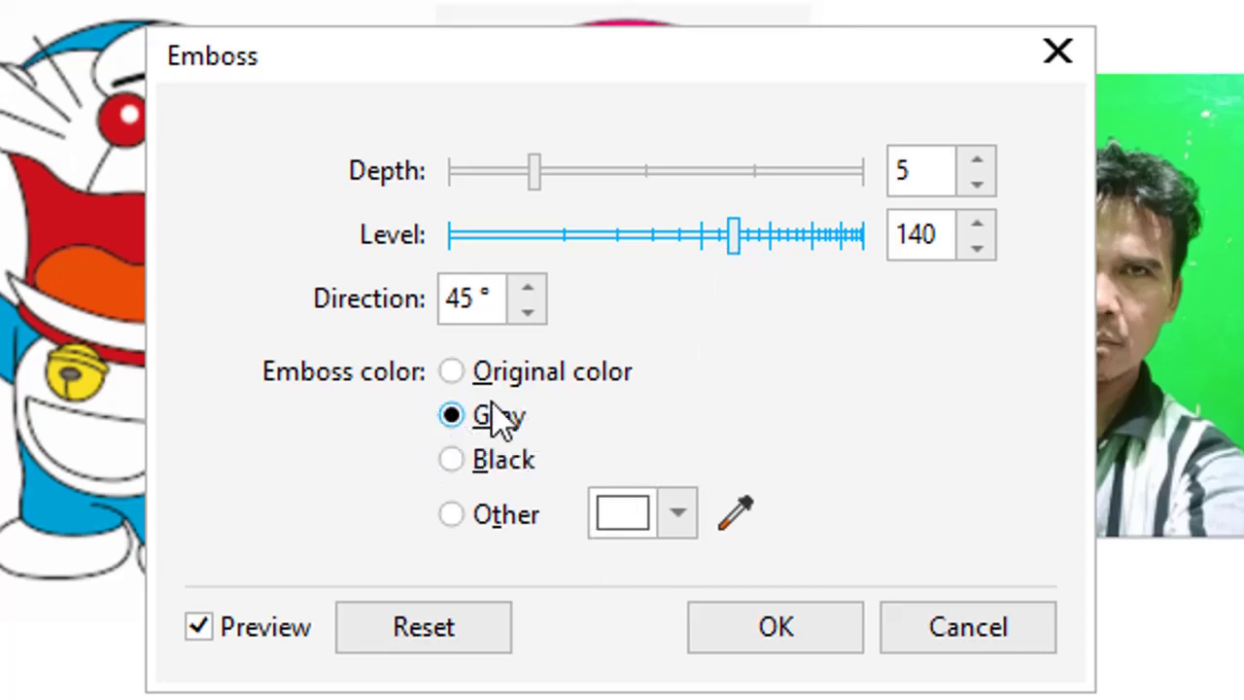
- Try the emboss colours original, gray, black and a custom red (#DB1F1F) on the boy picture
left_click(453, 373)
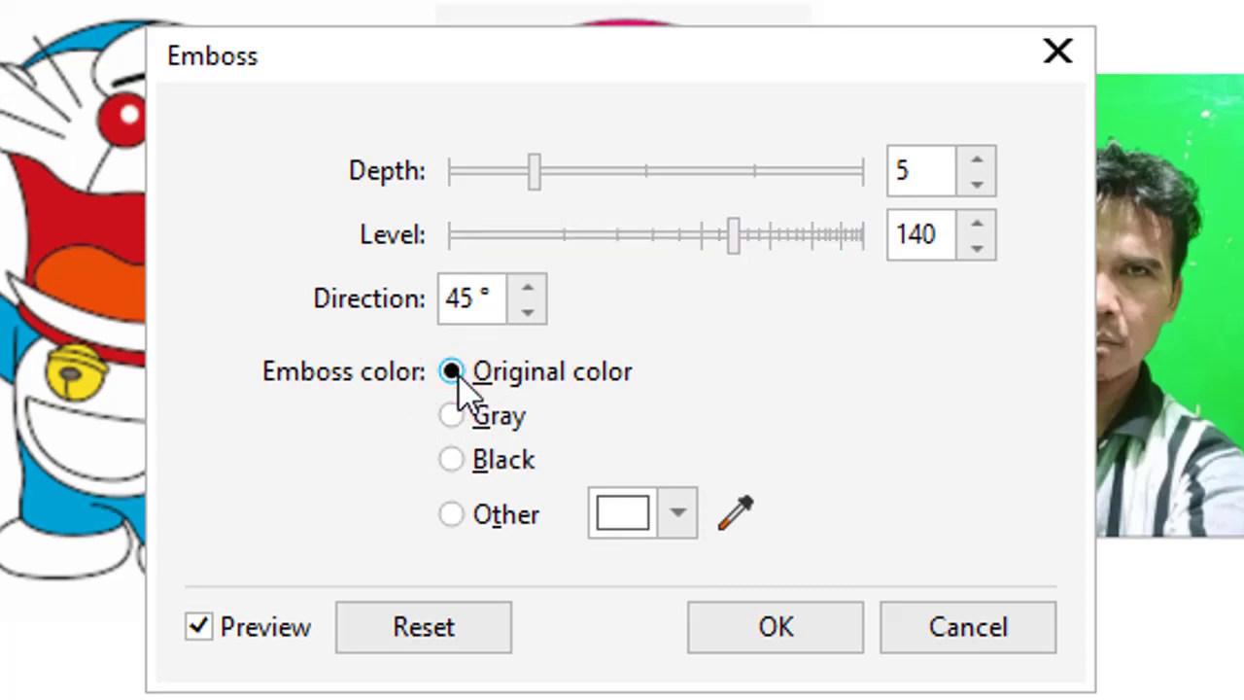
left_click(457, 415)
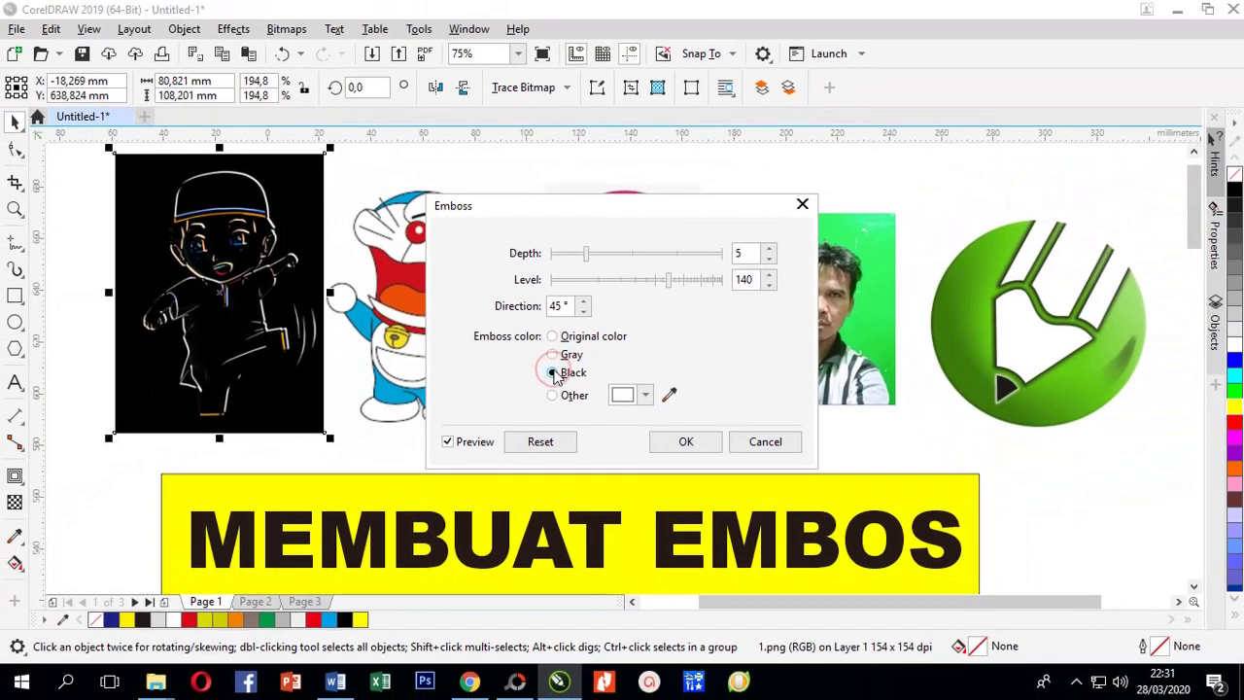
left_click(452, 460)
left_click(622, 395)
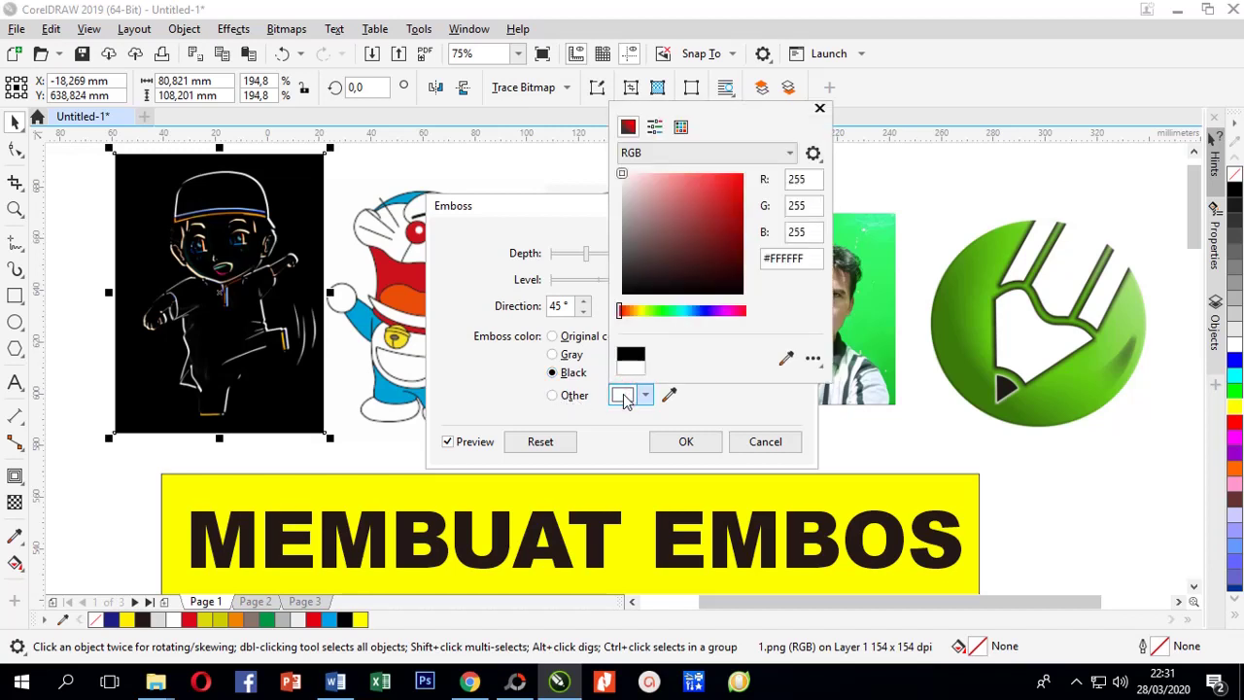
left_click(726, 189)
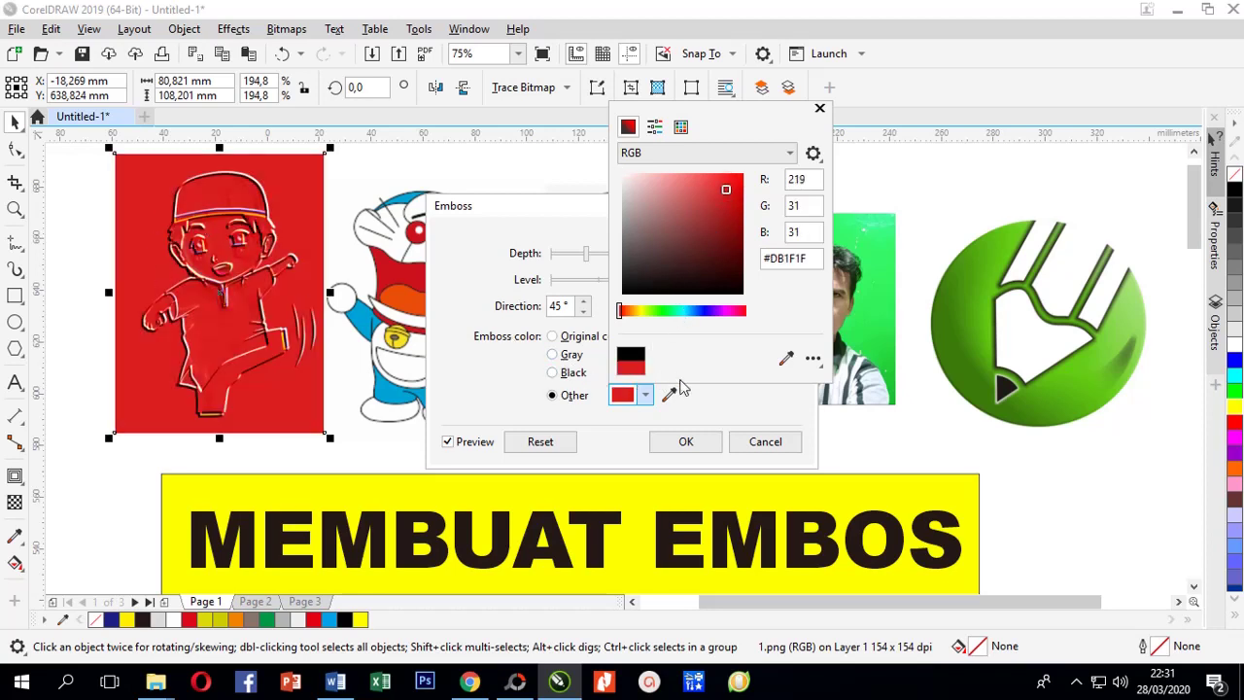
left_click(820, 108)
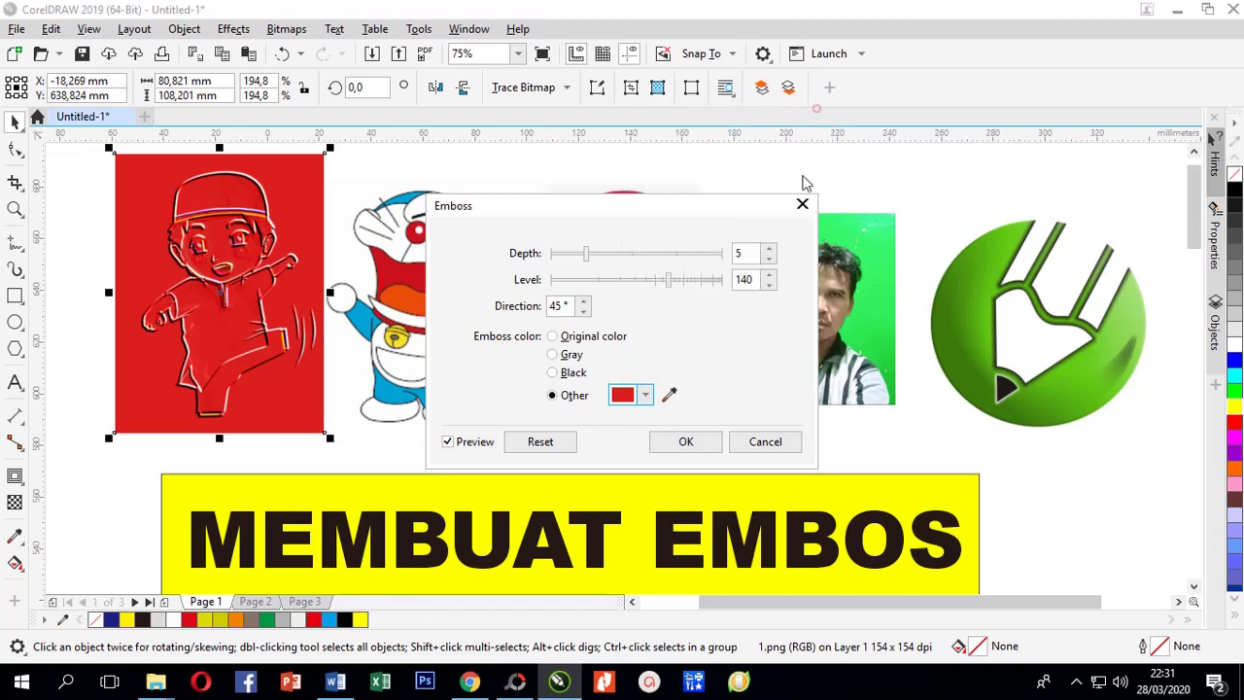
- Set the emboss colour to gray and apply the effect to the boy picture
left_click(558, 359)
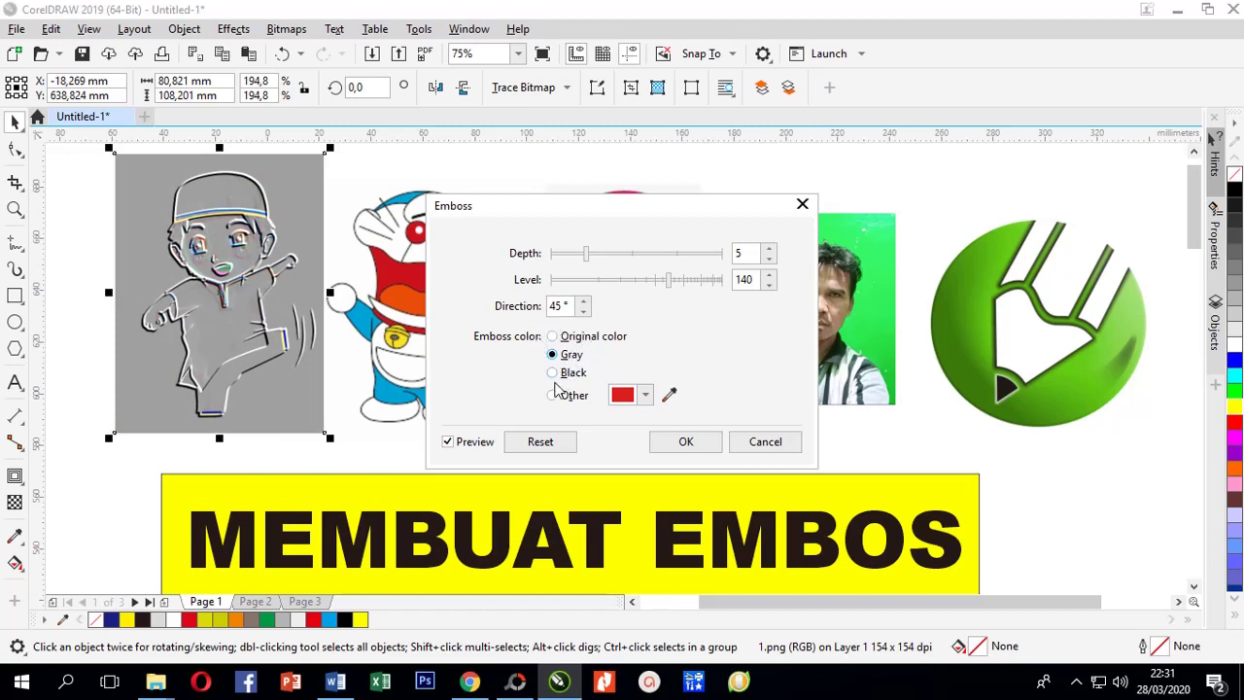
left_click(681, 443)
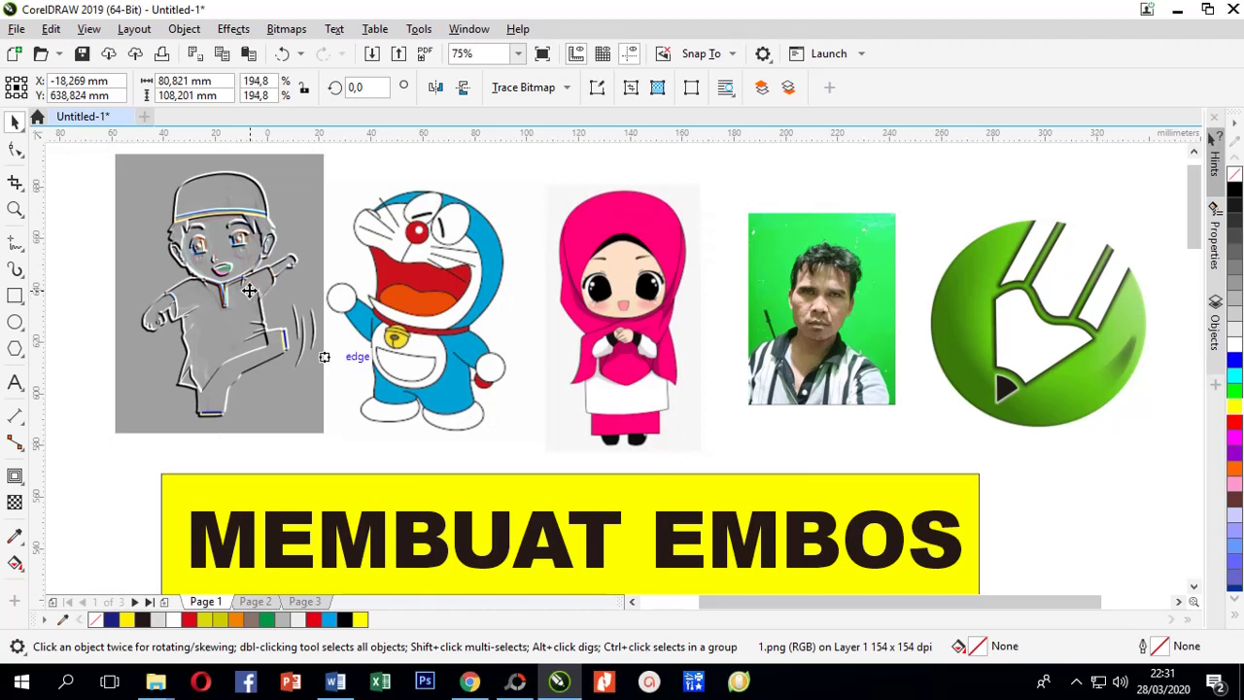
- Emboss the Doraemon picture in gray with depth 5, level 140 and direction 45°
left_click(470, 303)
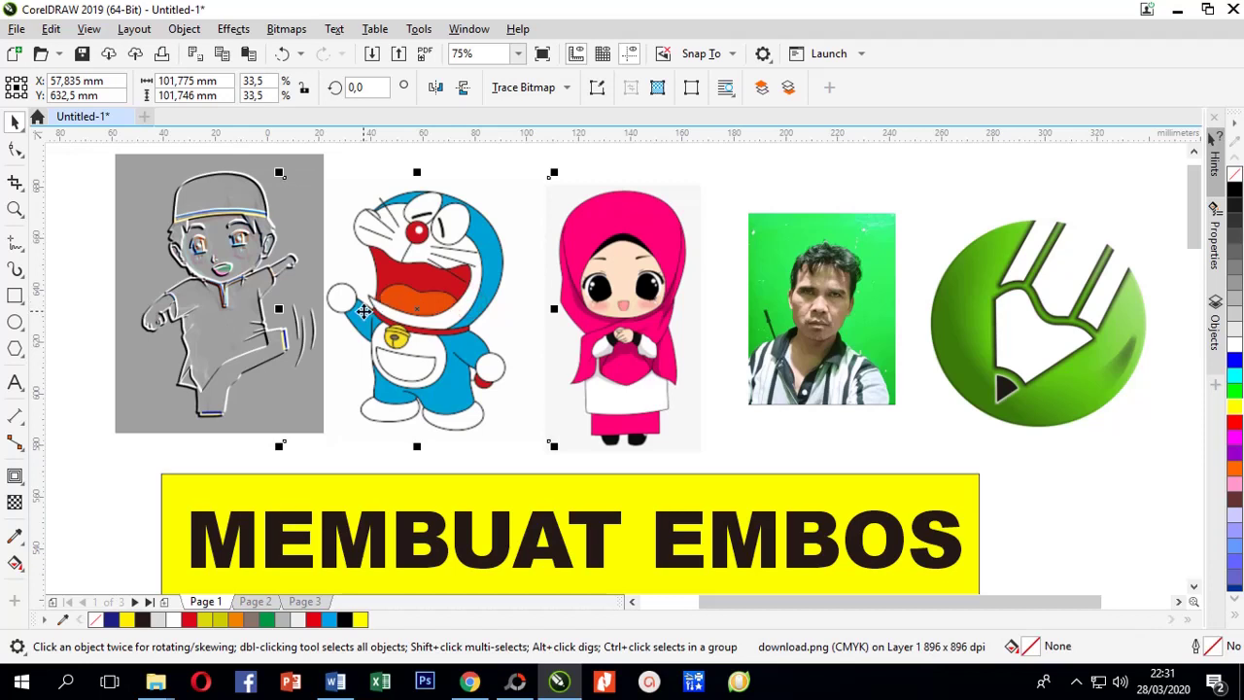
left_click(233, 29)
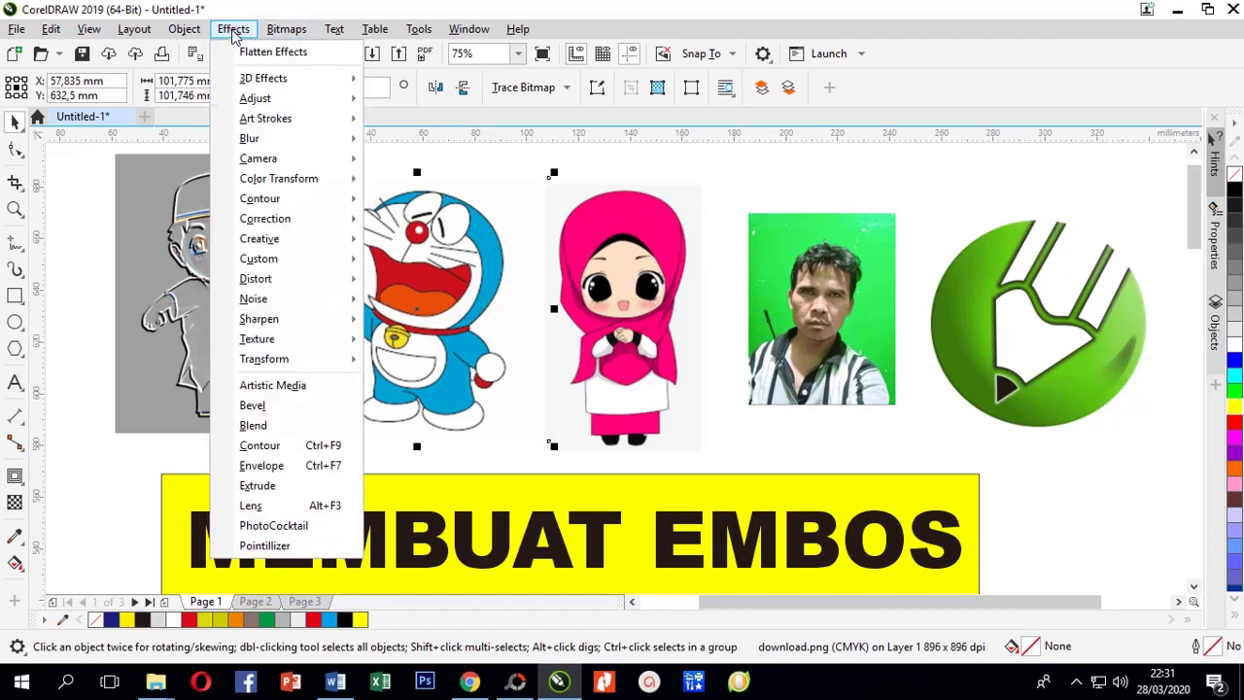
mouse_move(272, 81)
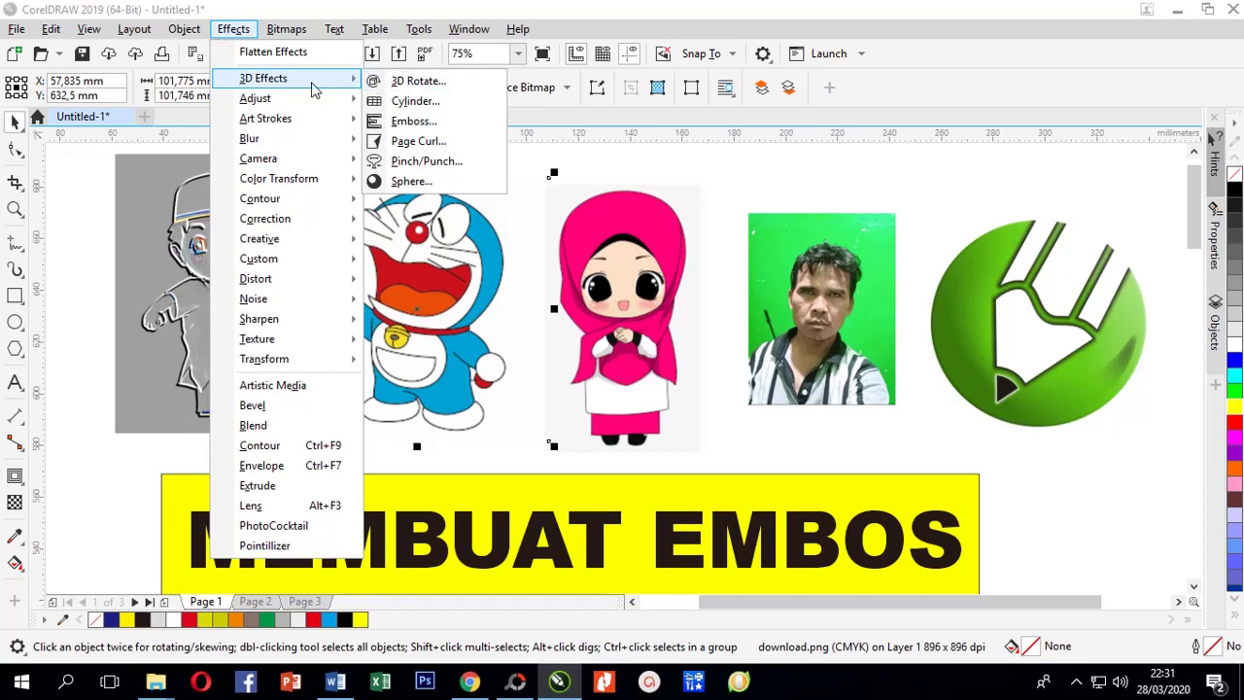
left_click(411, 125)
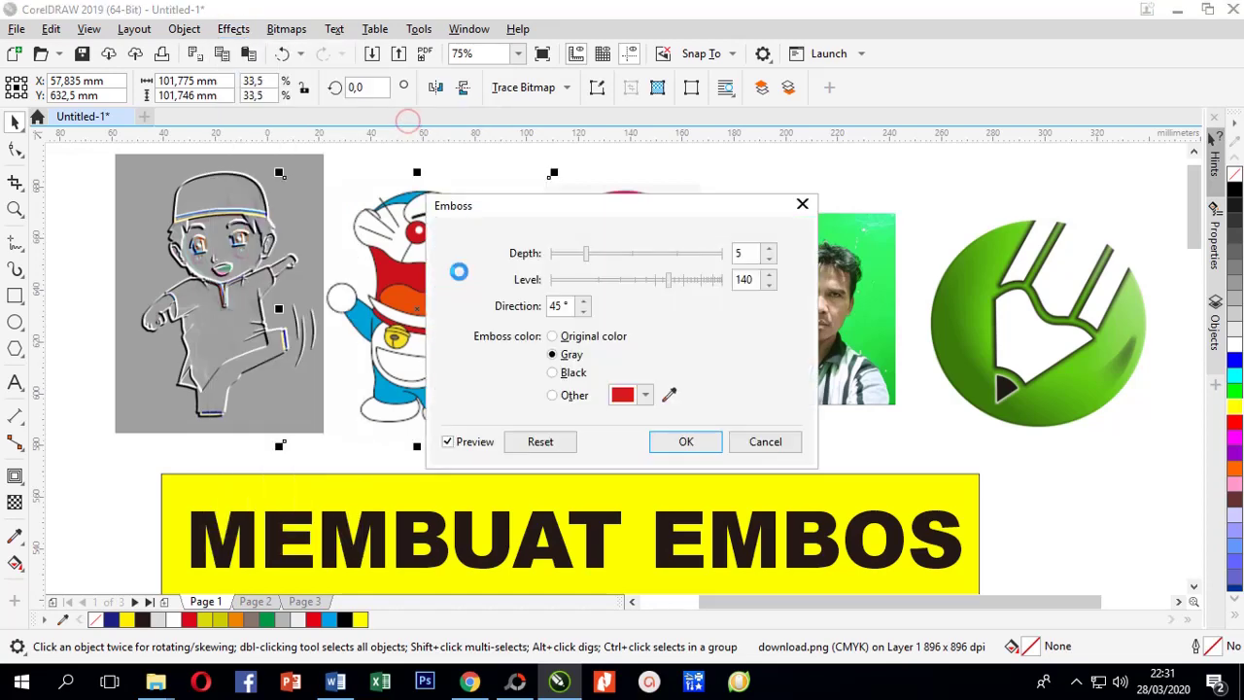
left_click(672, 440)
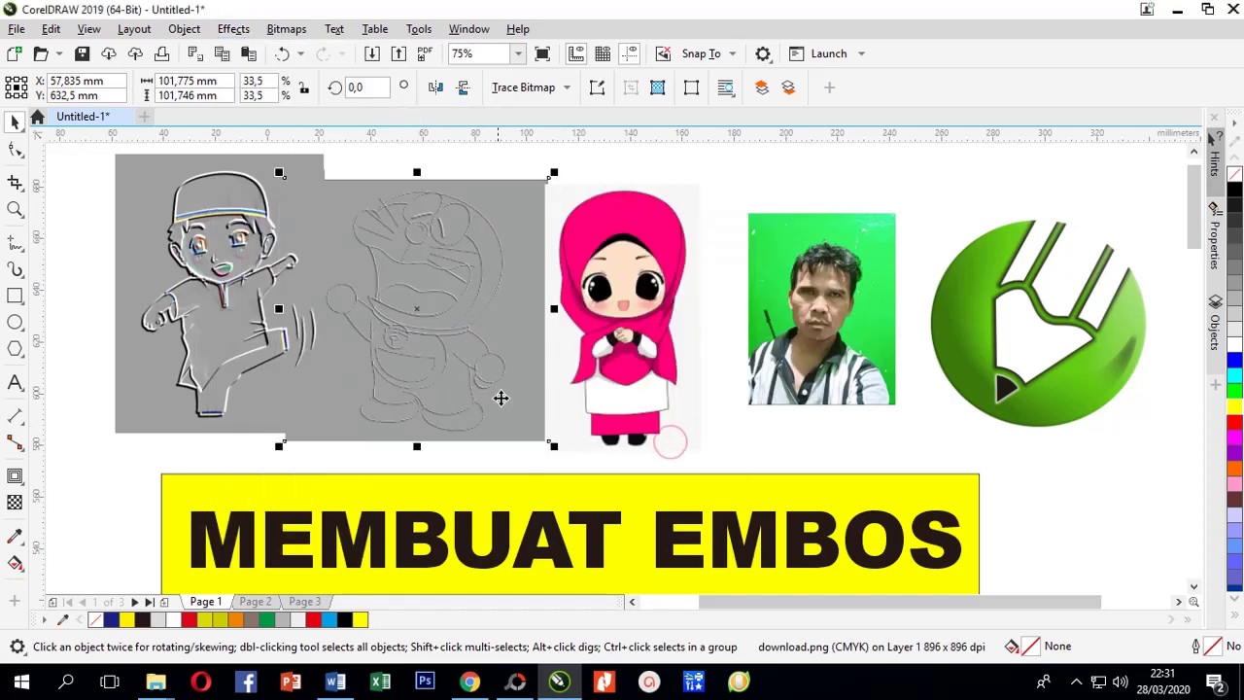
- Shift the embossed Doraemon picture and the hijab girl picture slightly up and to the right to spread them apart
left_click_drag(445, 290, 473, 271)
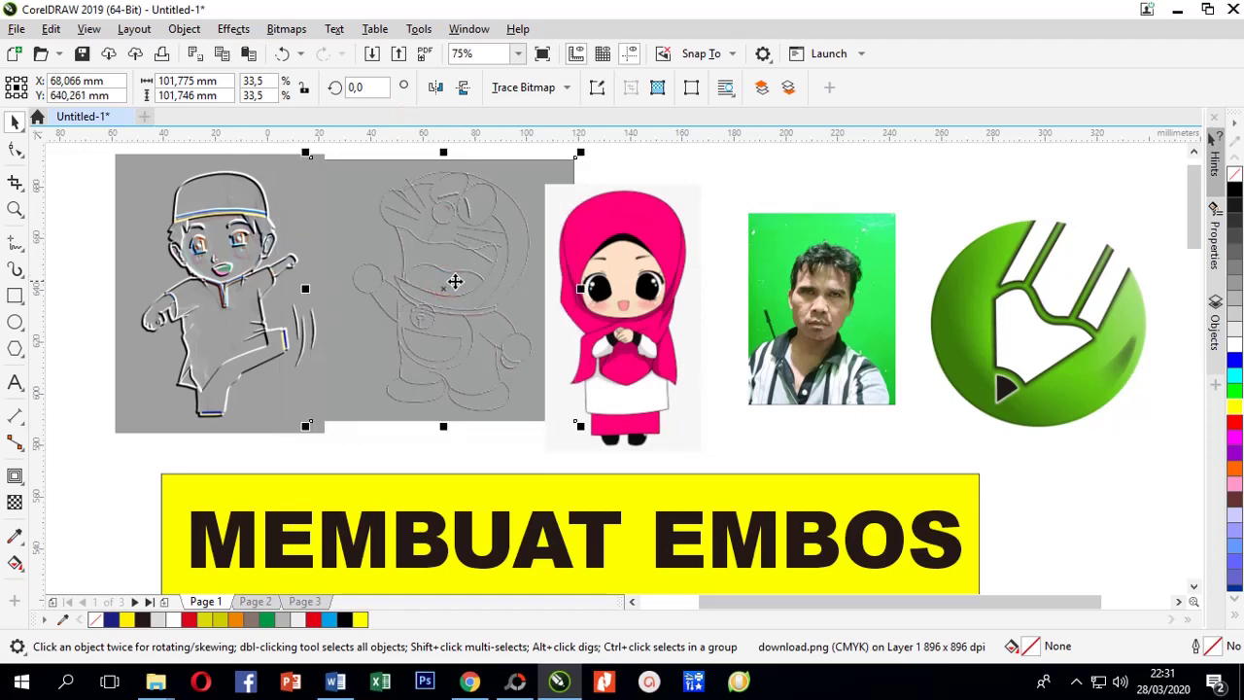
scroll(475, 246, "up", 2)
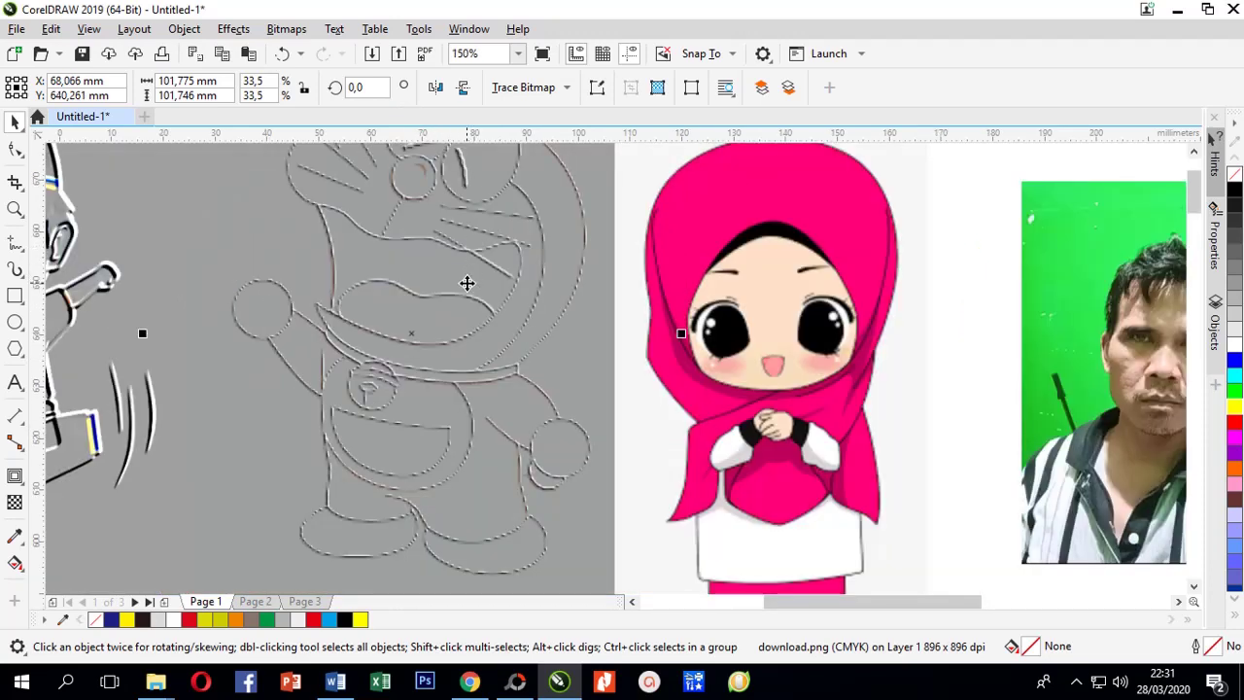
scroll(467, 282, "down", 2)
left_click_drag(622, 253, 663, 230)
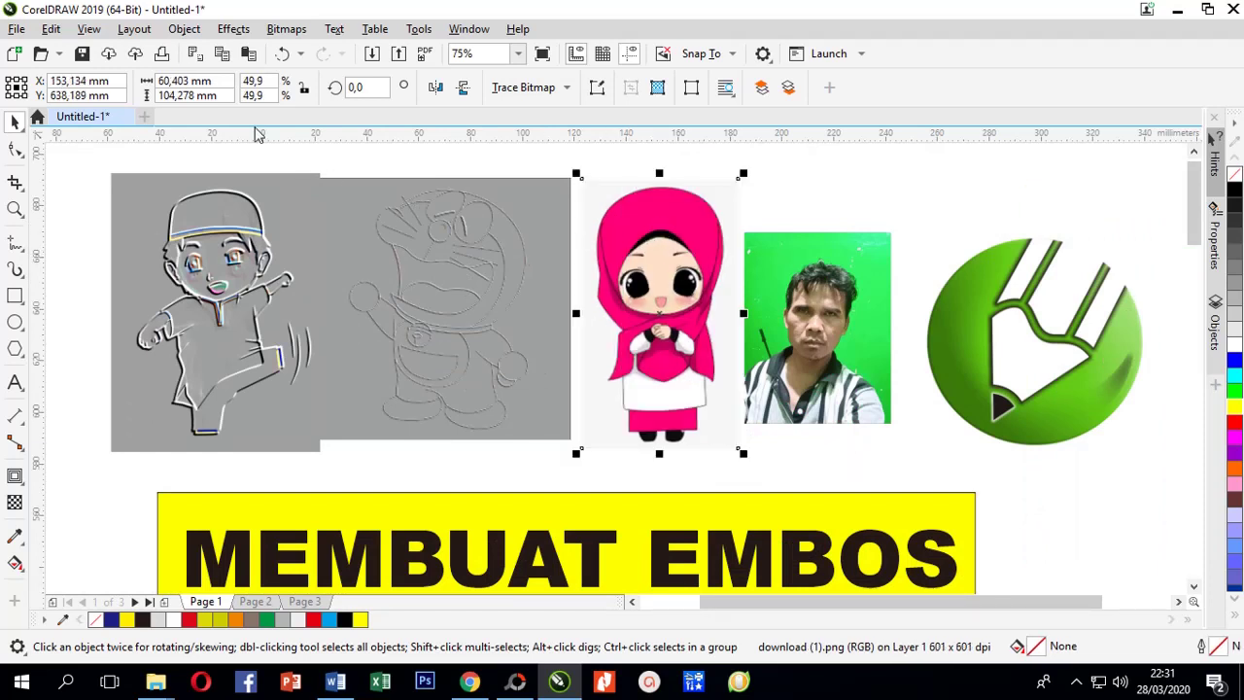
- Apply the gray Emboss effect to the hijab girl picture with the existing settings
left_click(233, 28)
mouse_move(263, 84)
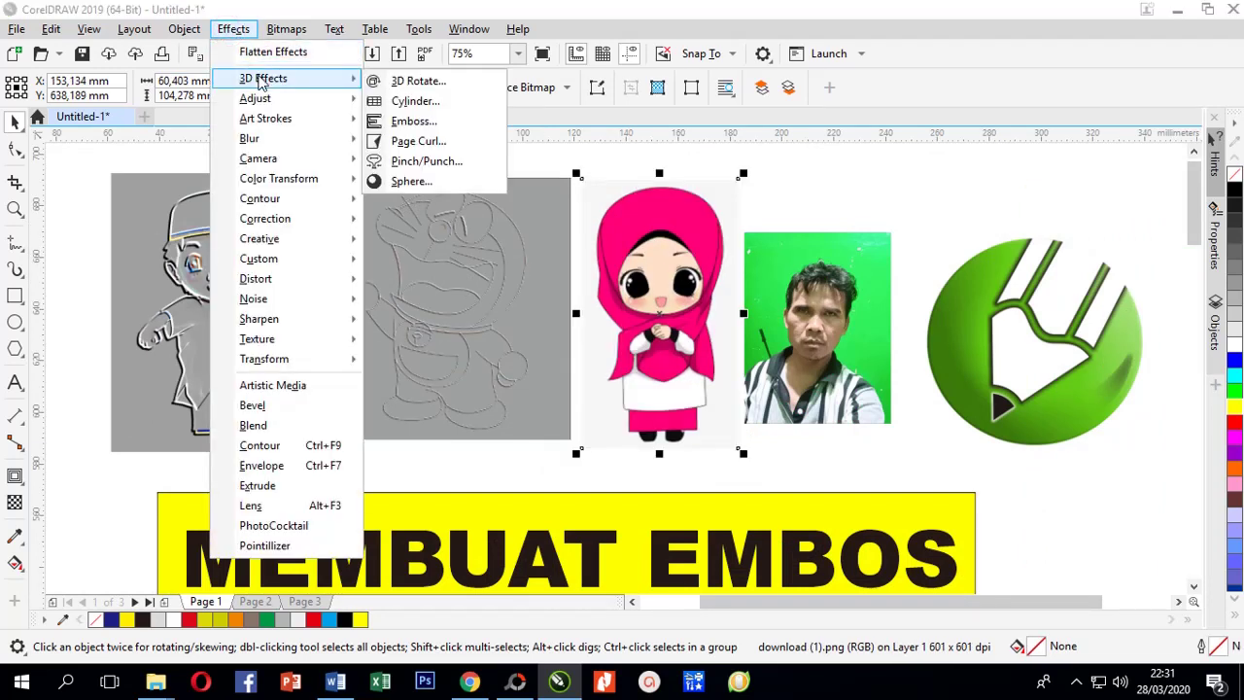
left_click(396, 122)
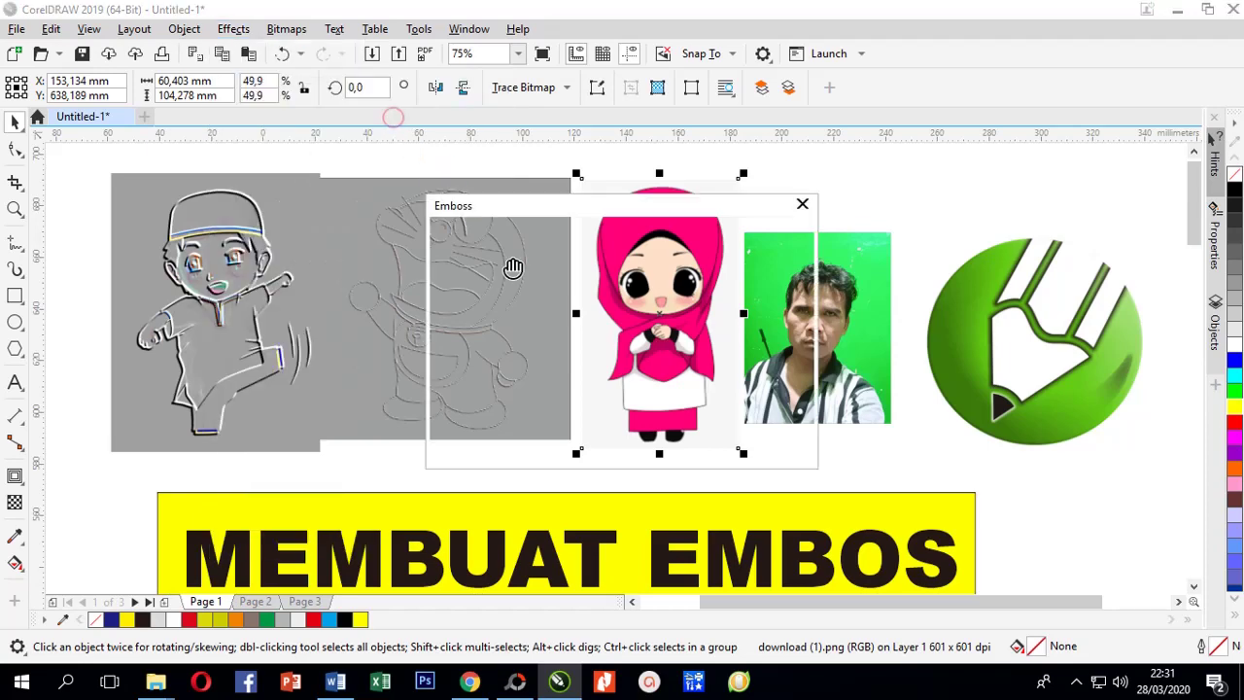
left_click(669, 442)
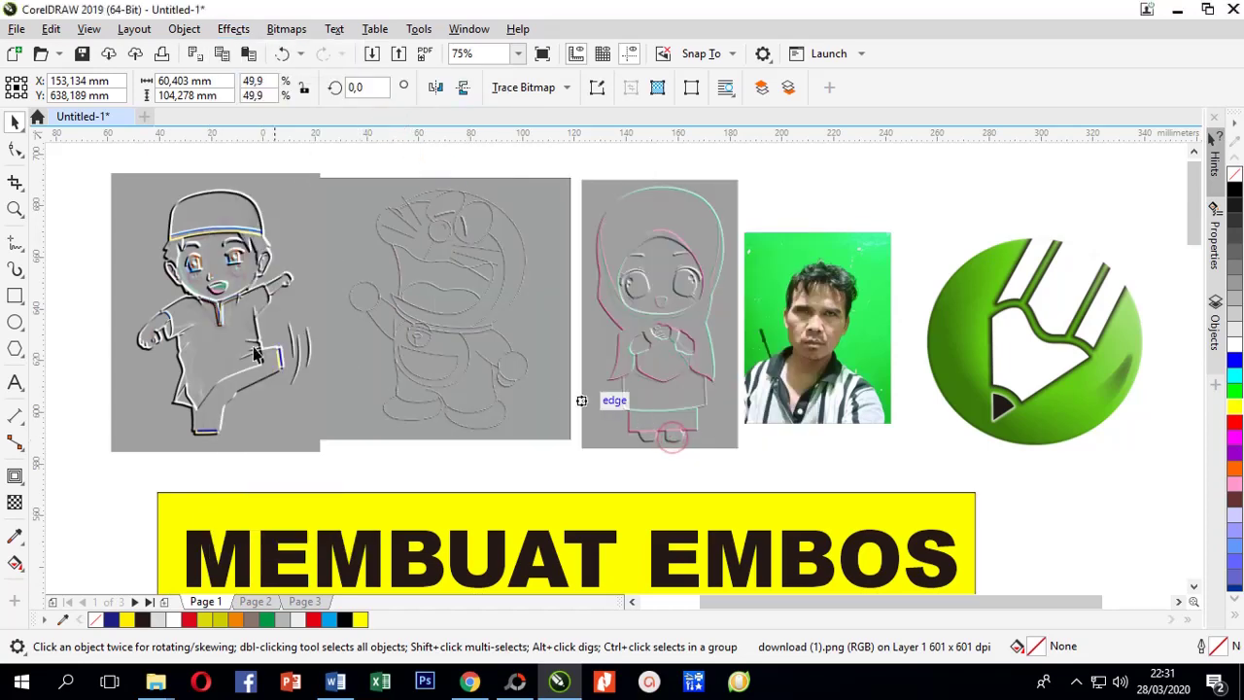
scroll(612, 399, "down", 2)
scroll(584, 347, "up", 2)
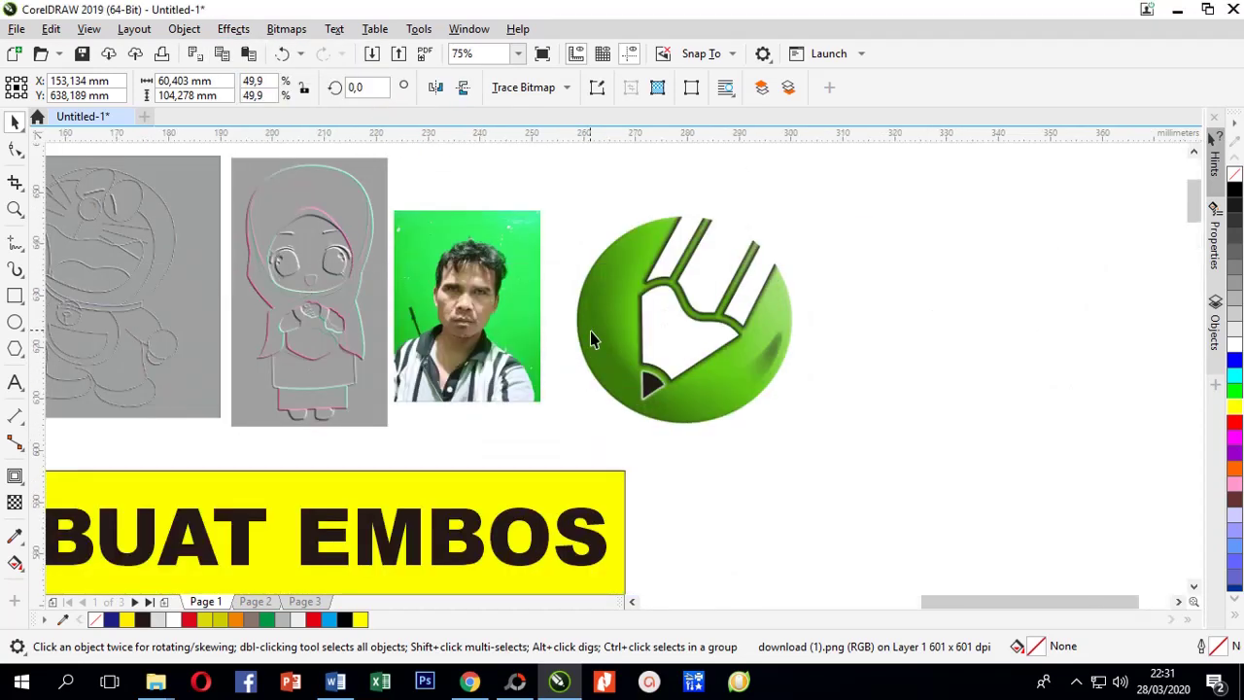
scroll(584, 330, "up", 2)
left_click_drag(544, 284, 561, 324)
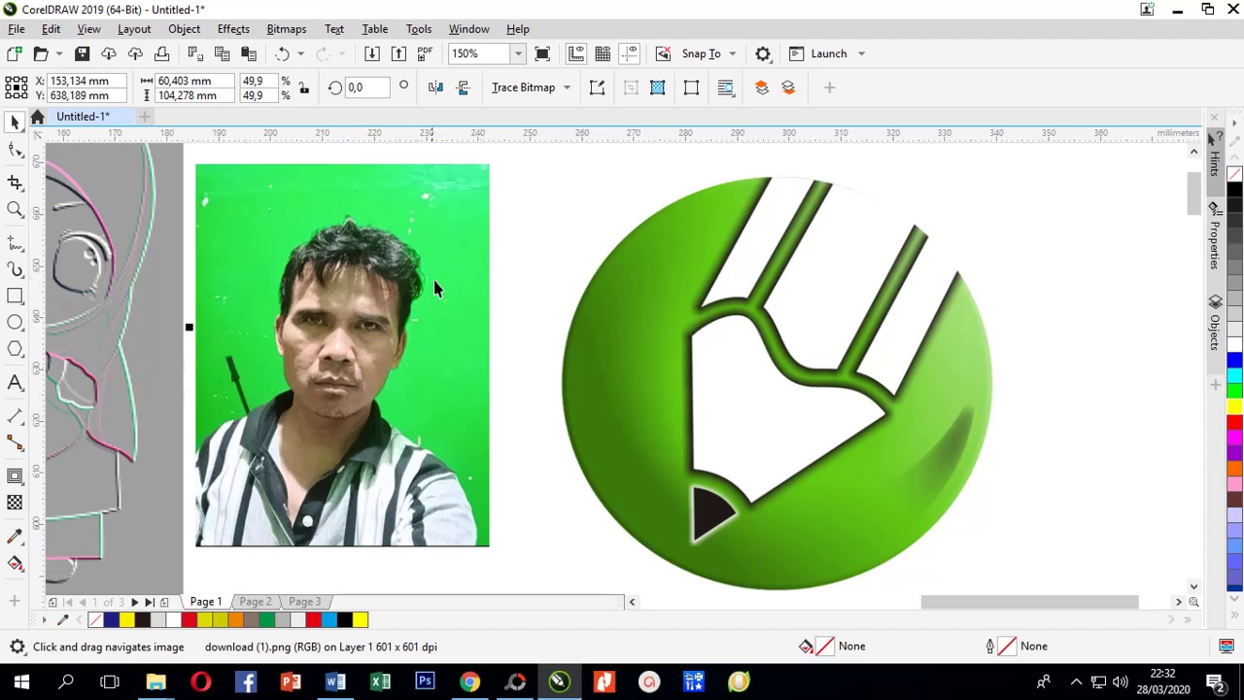
left_click(234, 29)
mouse_move(350, 80)
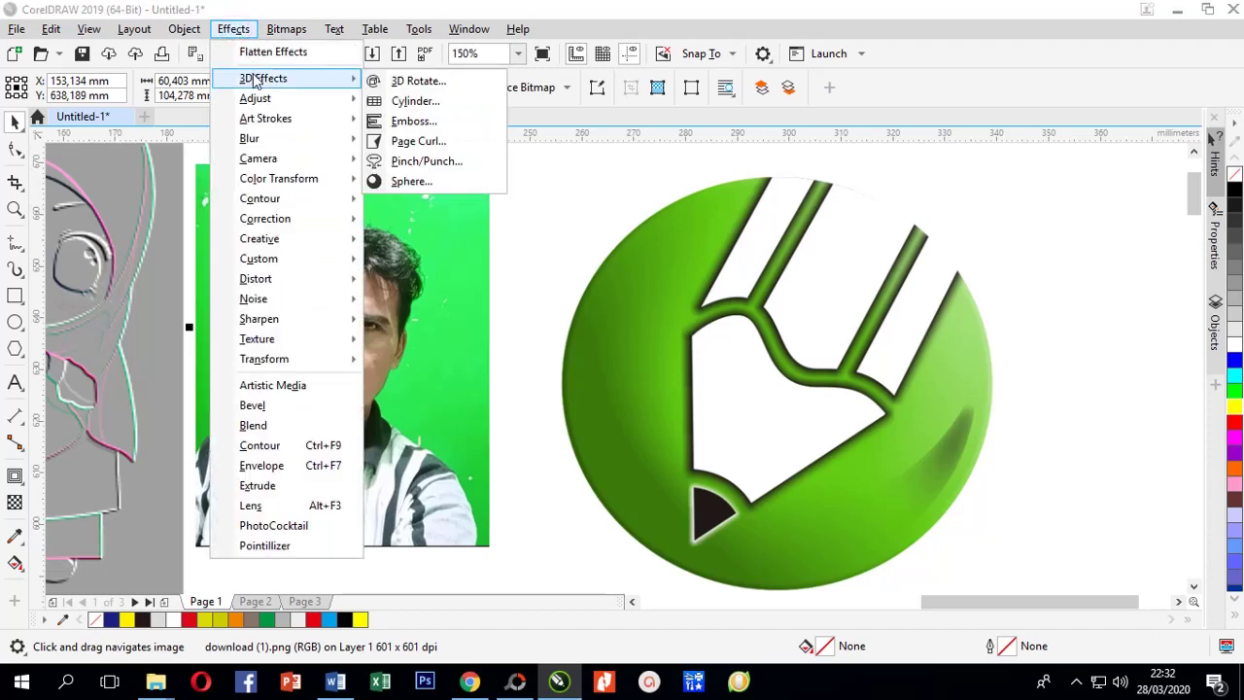
left_click(401, 121)
key("Escape")
- Apply the gray Emboss effect to the portrait photo with depth 5, level 140 and direction 45°
left_click(234, 29)
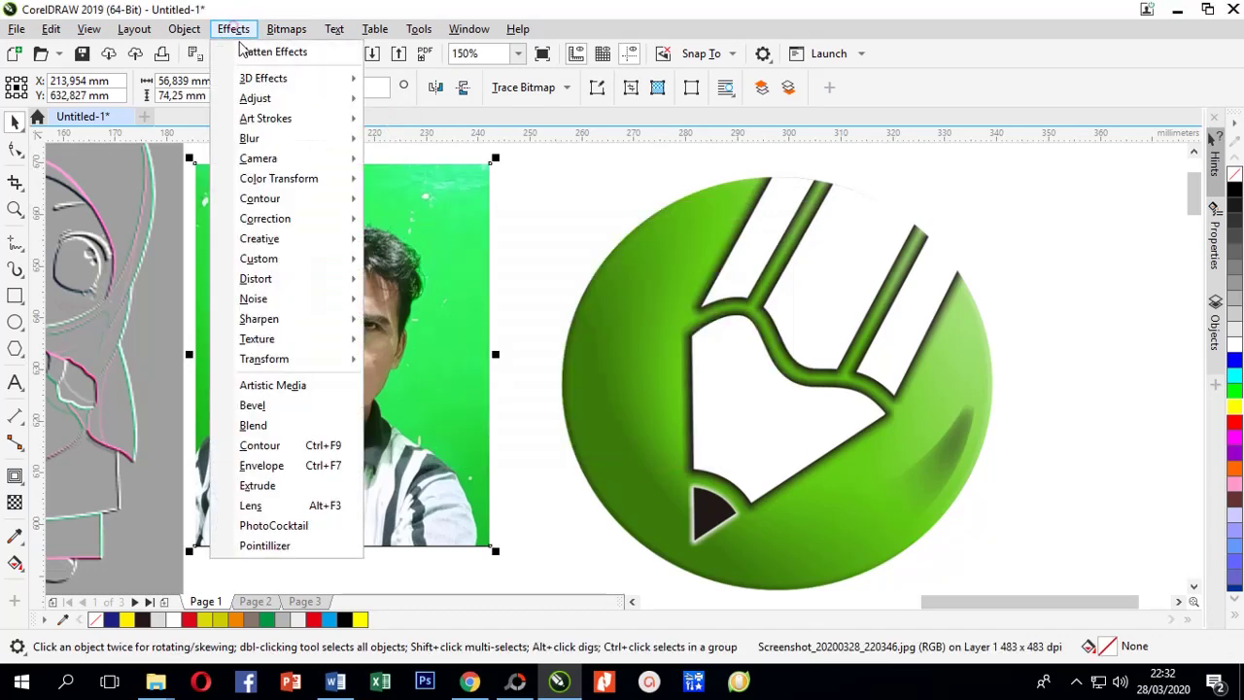
mouse_move(291, 77)
left_click(413, 119)
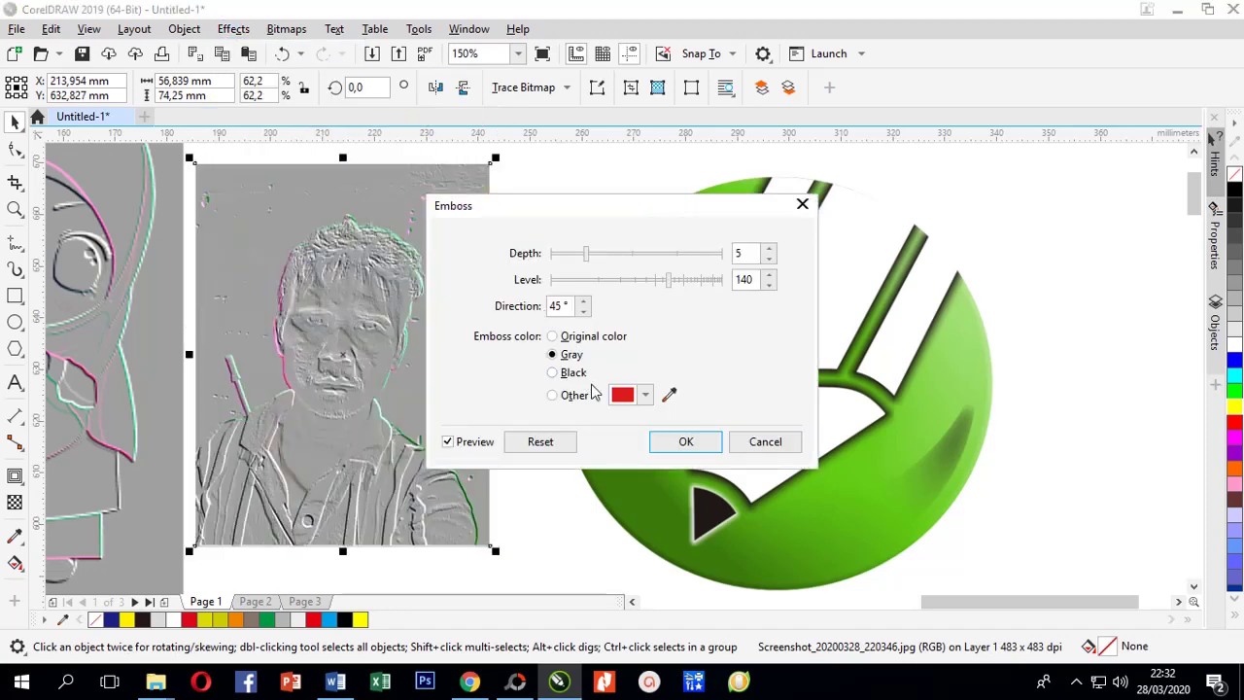
left_click(685, 441)
- Emboss the green pencil logo in gray with depth 5, level 140 and direction 45°
scroll(337, 360, "up", 2)
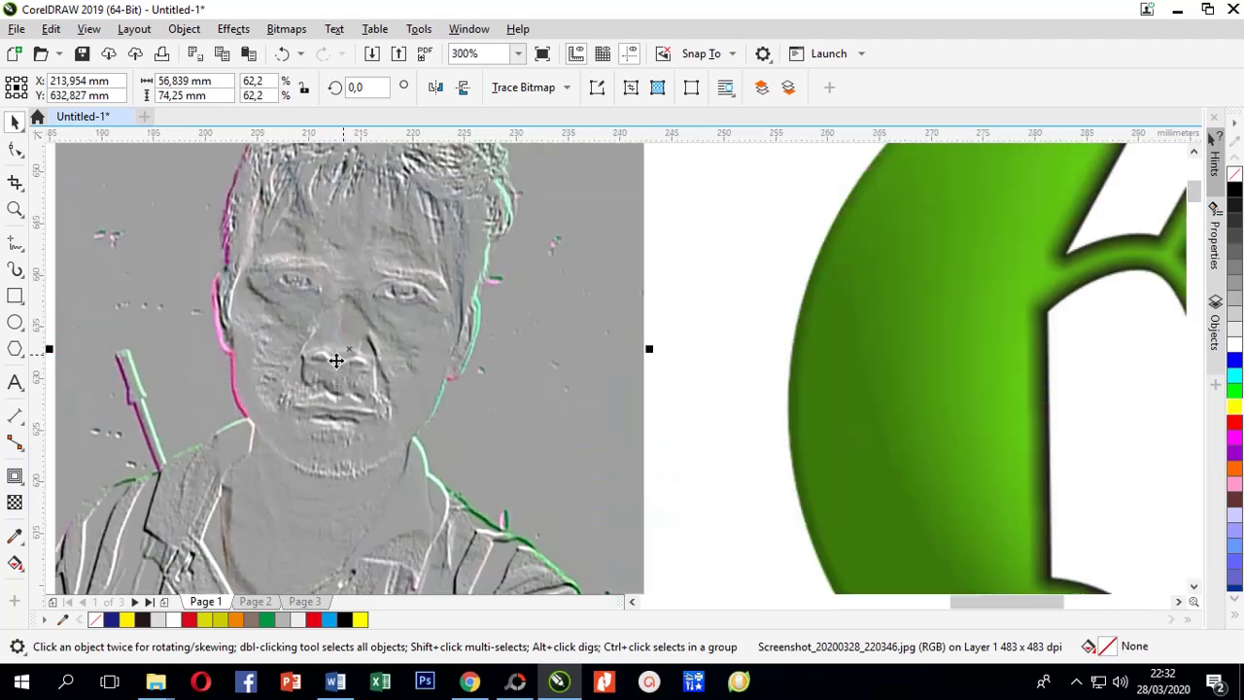
scroll(336, 361, "down", 1)
scroll(336, 360, "down", 1)
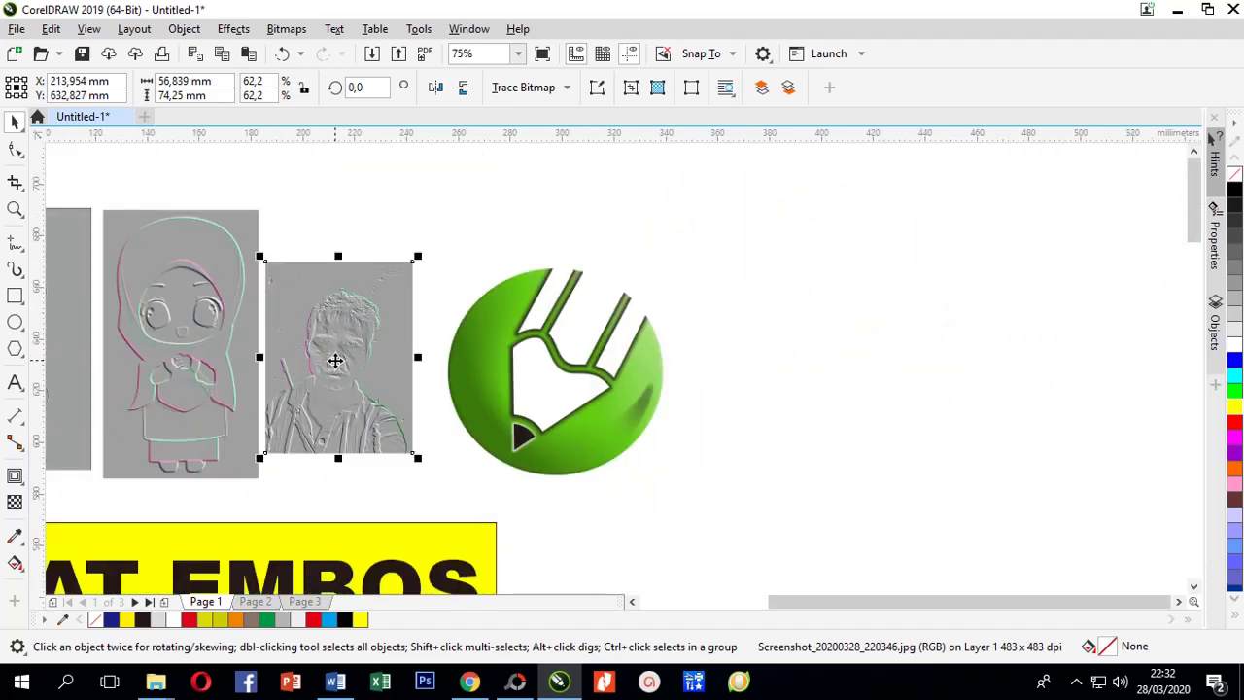
scroll(334, 361, "up", 1)
scroll(447, 351, "down", 1)
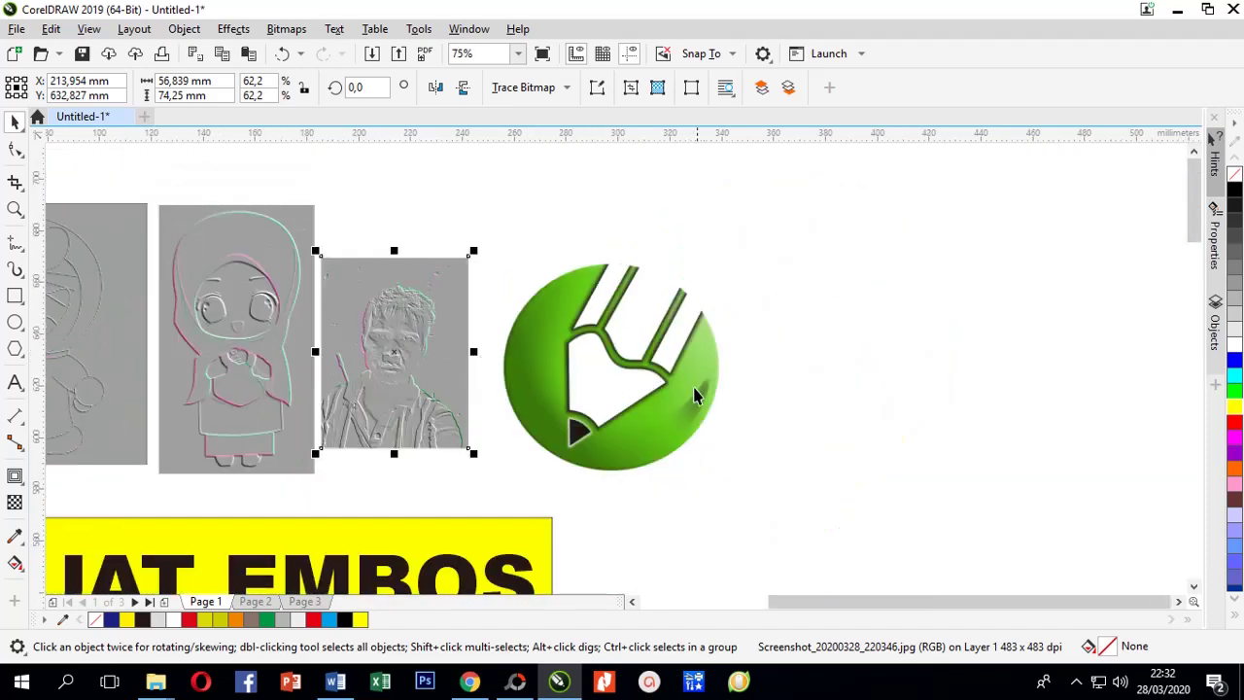
scroll(712, 403, "up", 1)
left_click_drag(826, 355, 726, 394)
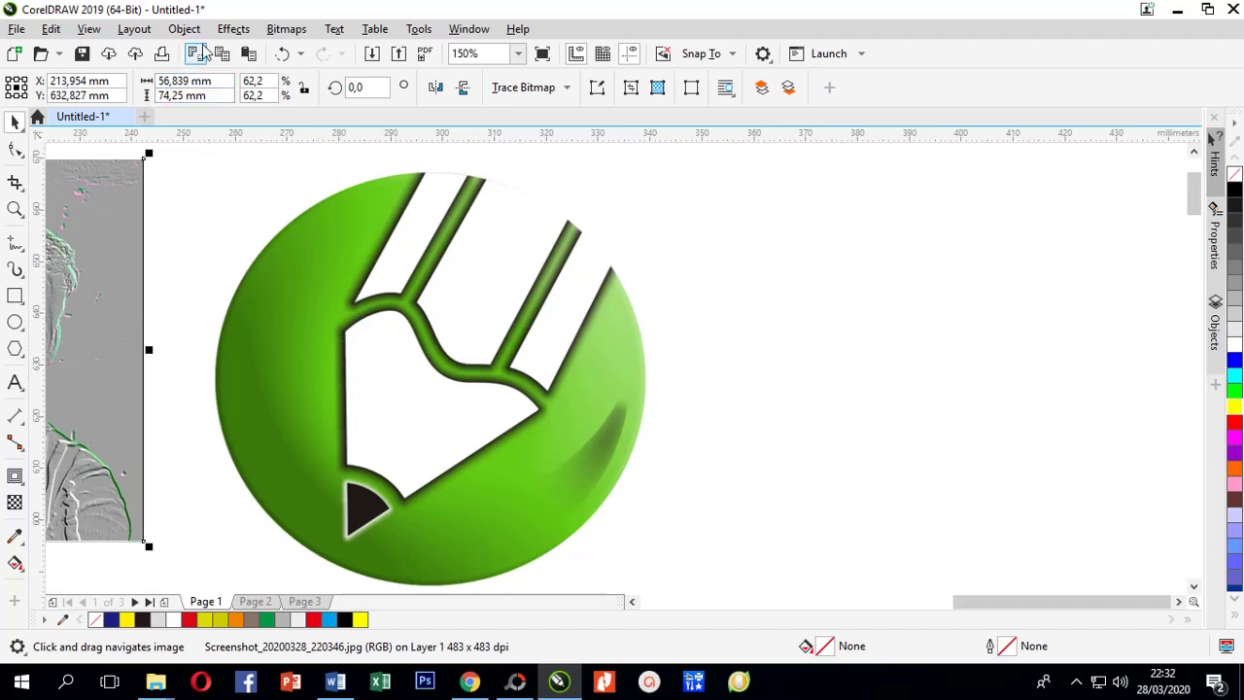
left_click(233, 30)
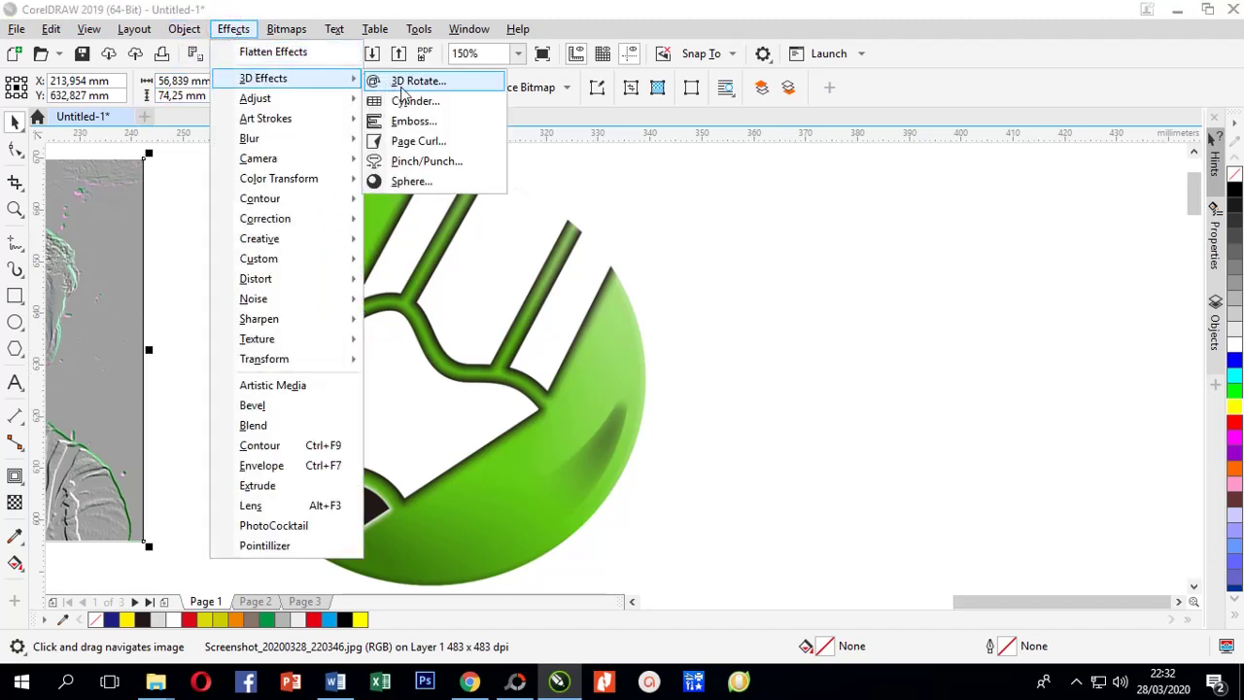
mouse_move(272, 78)
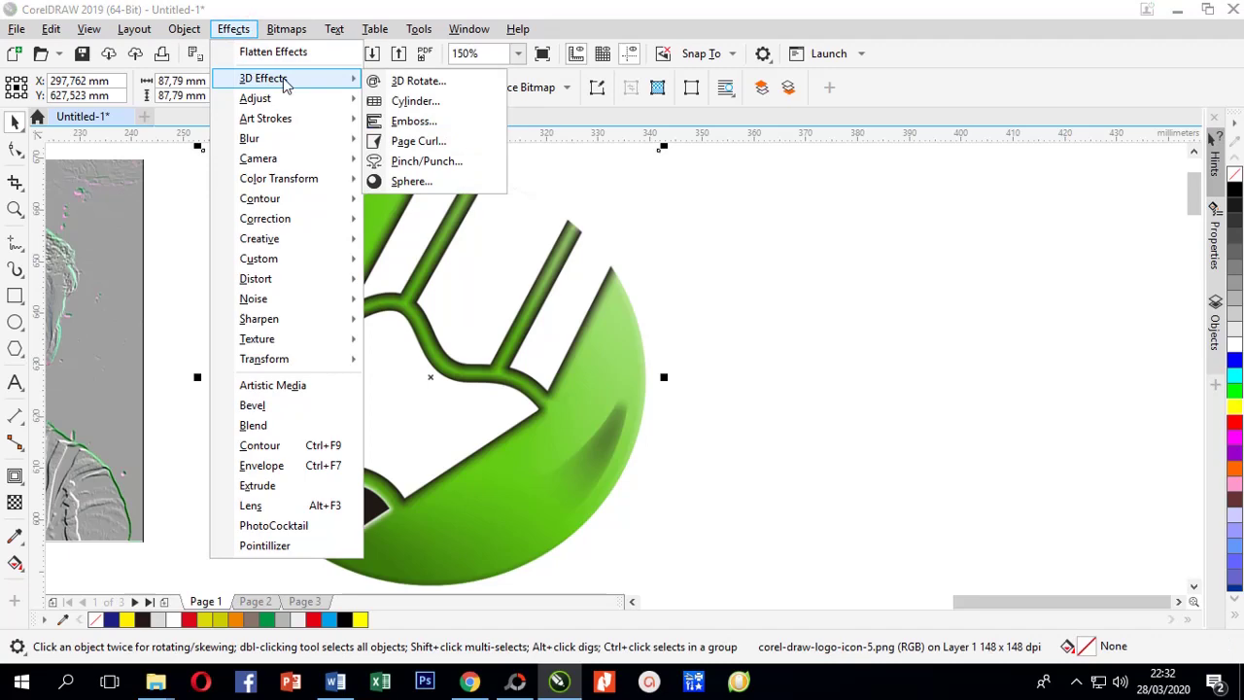
left_click(405, 122)
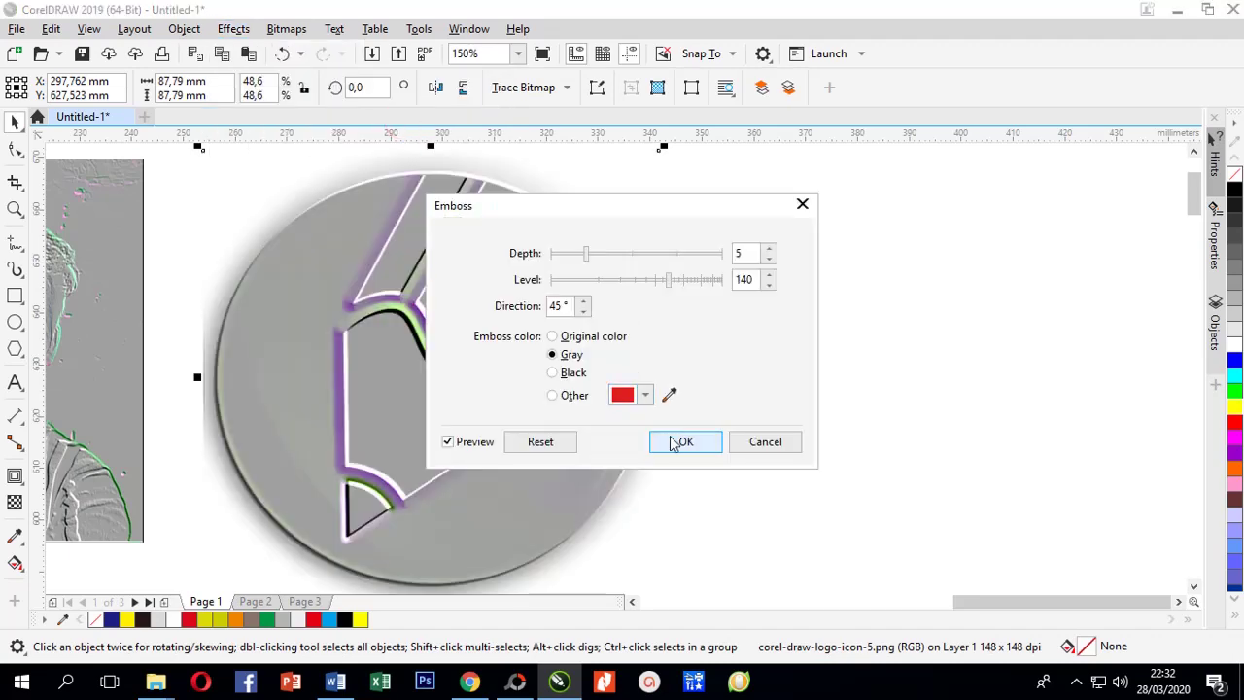
left_click(672, 439)
- Ungroup the MEMBUAT EMBOS banner so its text and yellow rectangle are separate objects
scroll(640, 399, "down", 3)
scroll(642, 335, "down", 2)
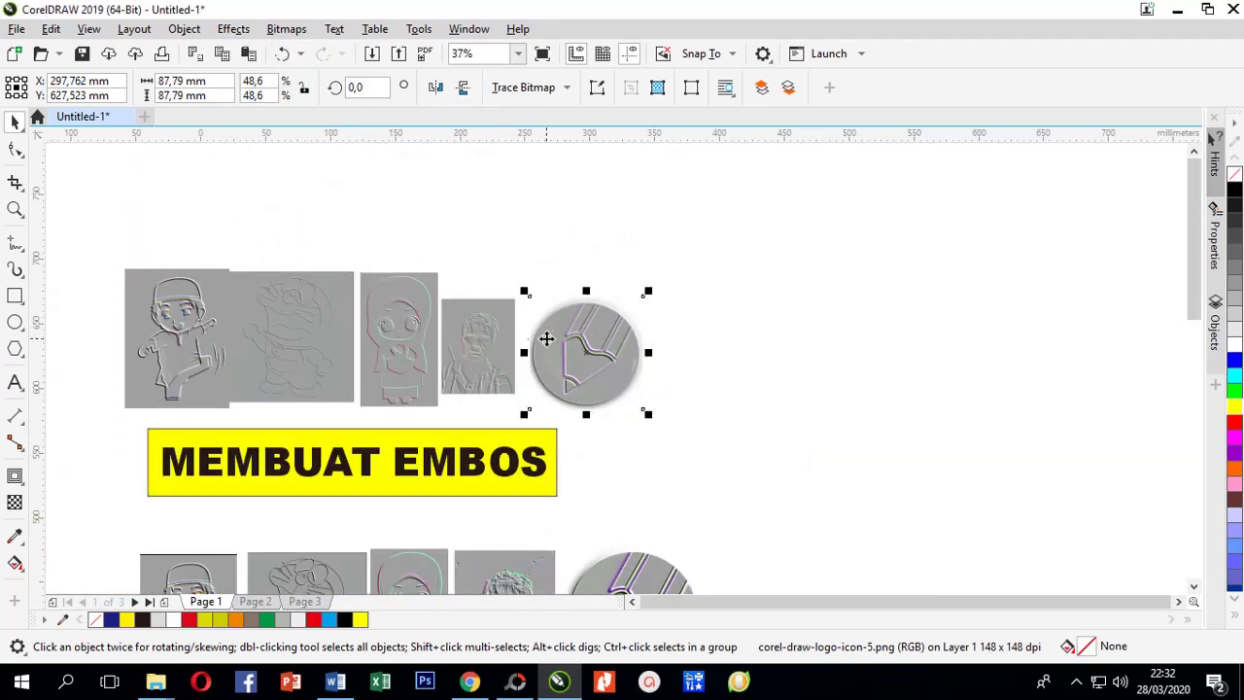
scroll(275, 436, "up", 2)
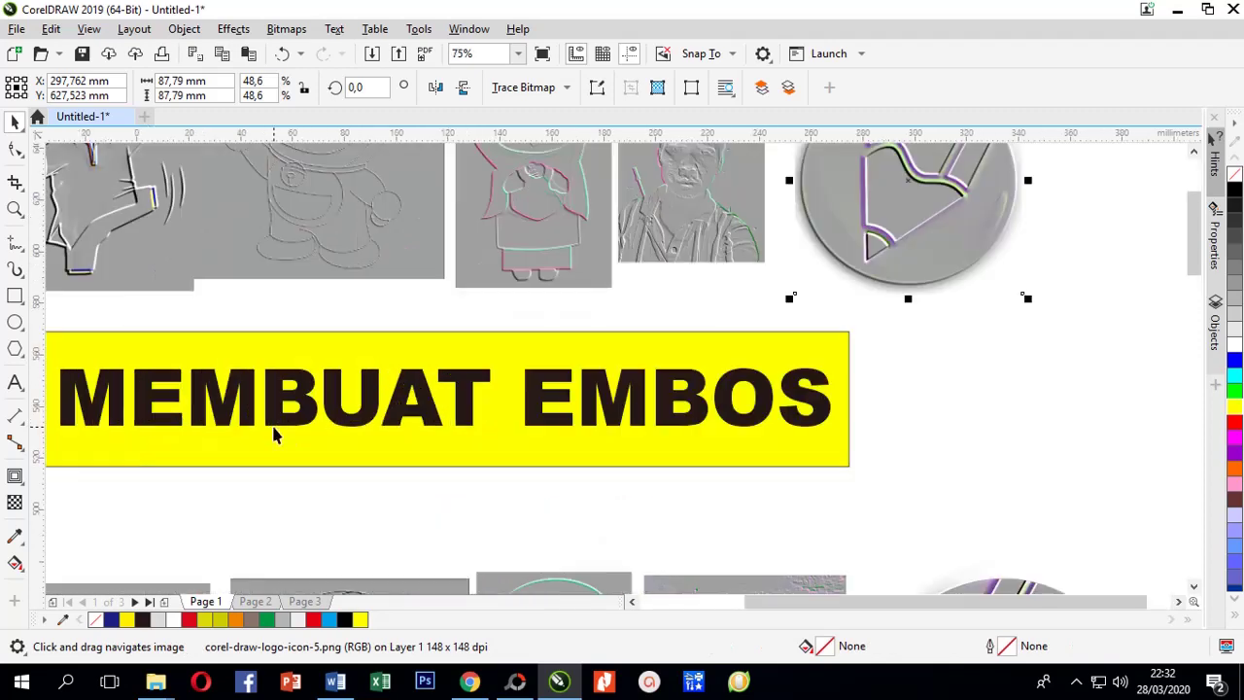
scroll(342, 431, "down", 2)
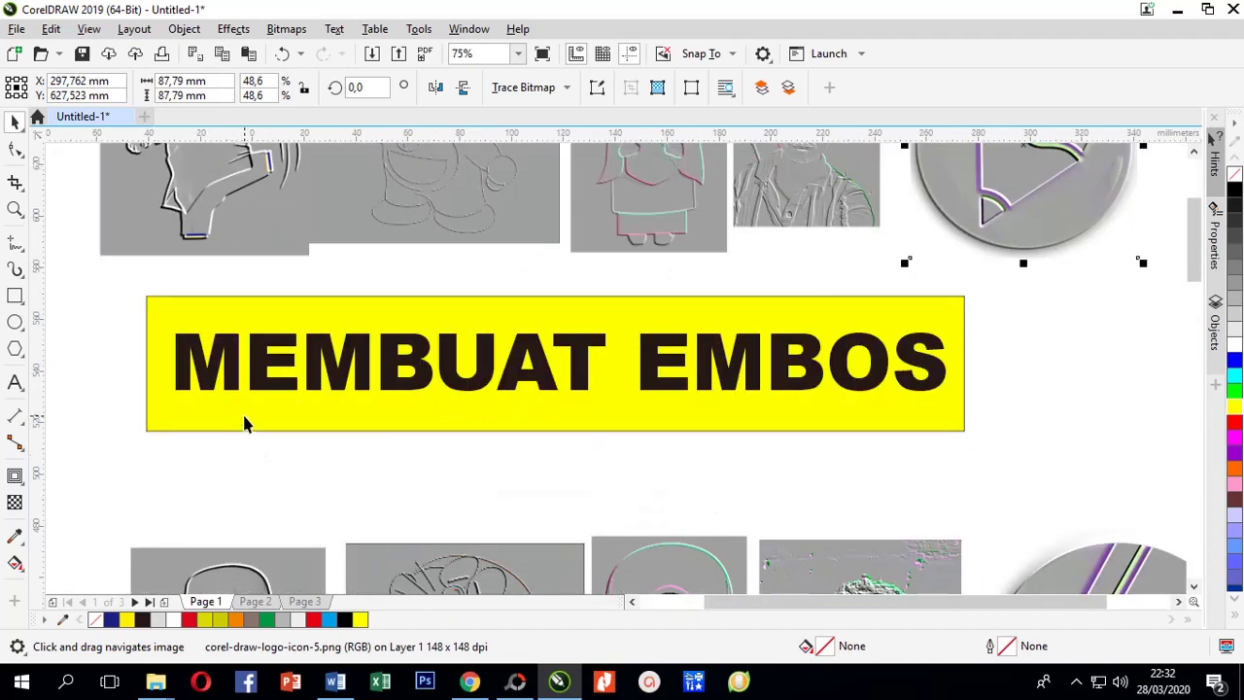
left_click(263, 389)
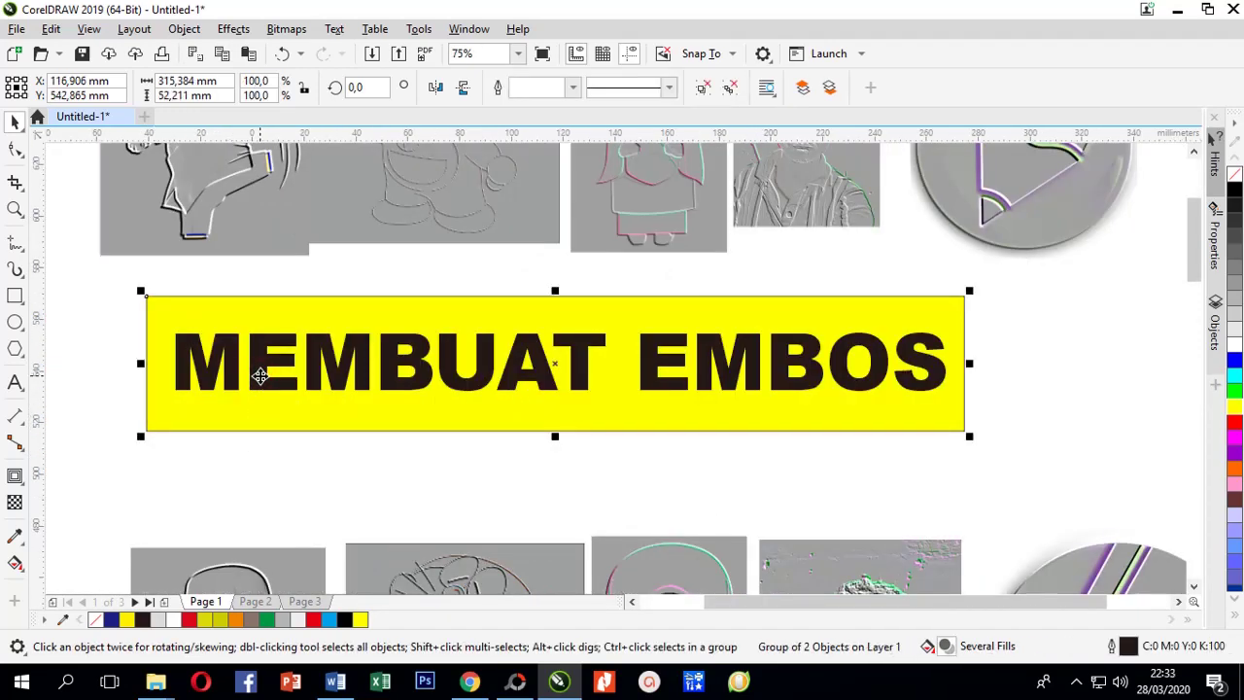
right_click(259, 377)
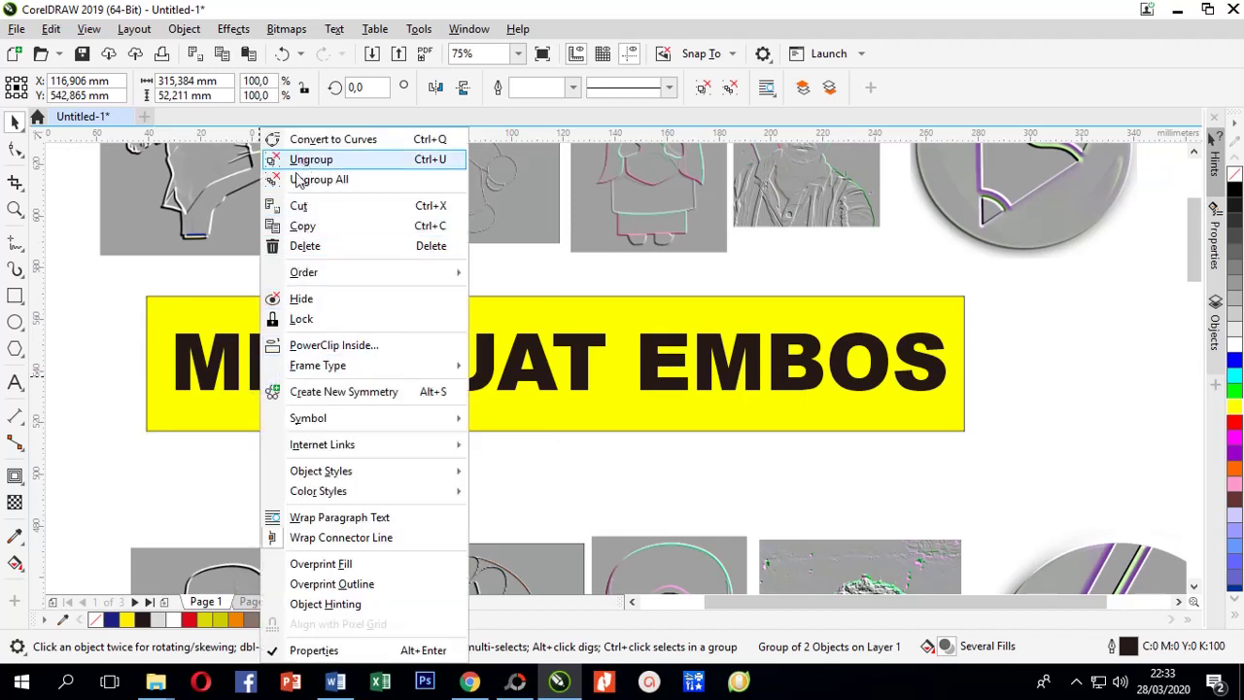
left_click(306, 138)
left_click(82, 332)
- Try the gray Emboss effect on the MEMBUAT EMBOS text alone with depth 5, level 140 and direction 45°
left_click(173, 361)
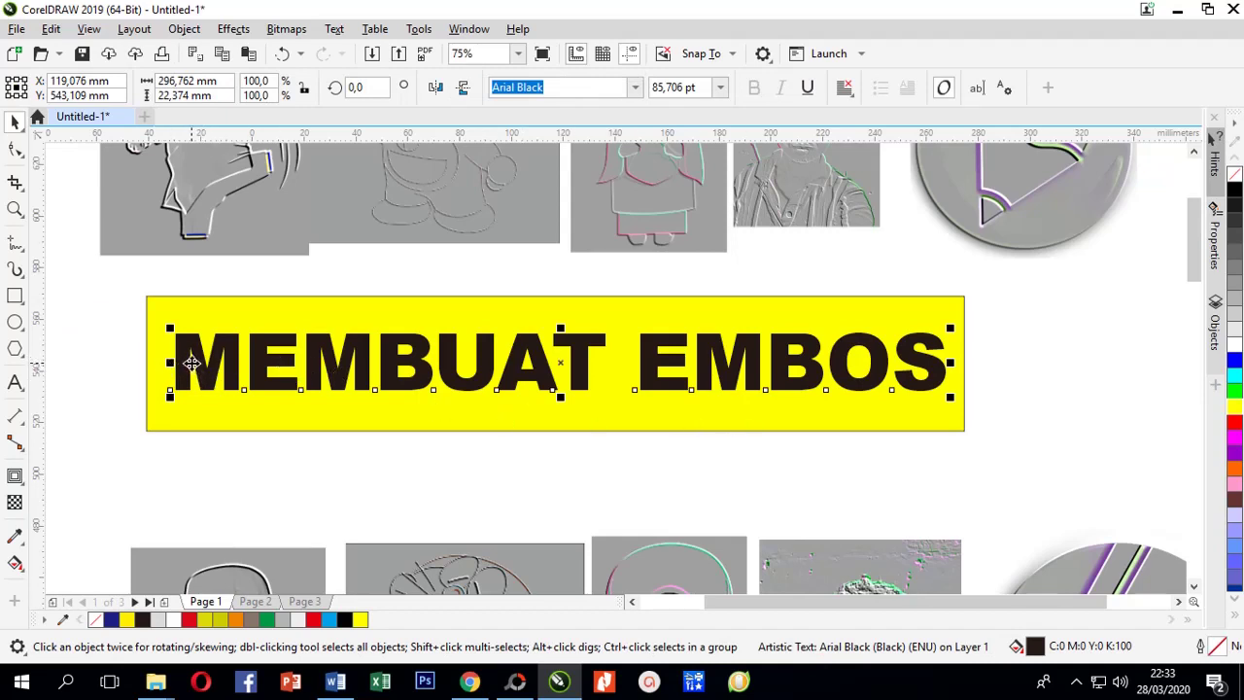
left_click(234, 29)
mouse_move(292, 78)
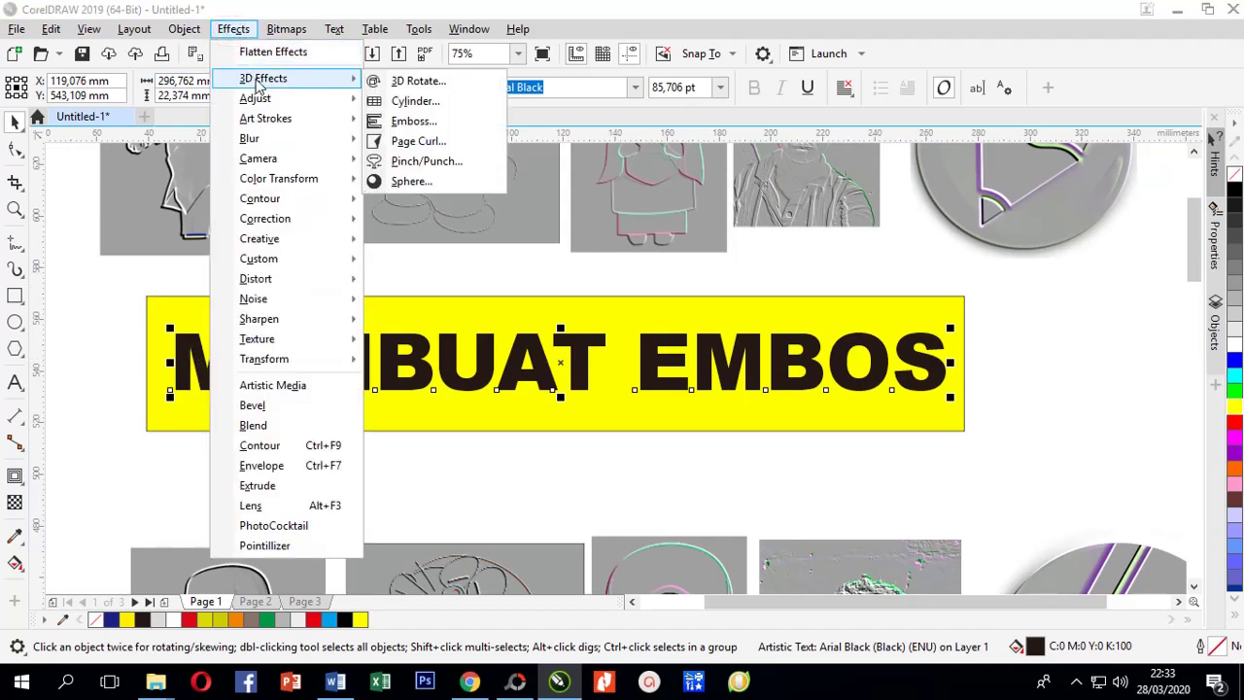
left_click(408, 122)
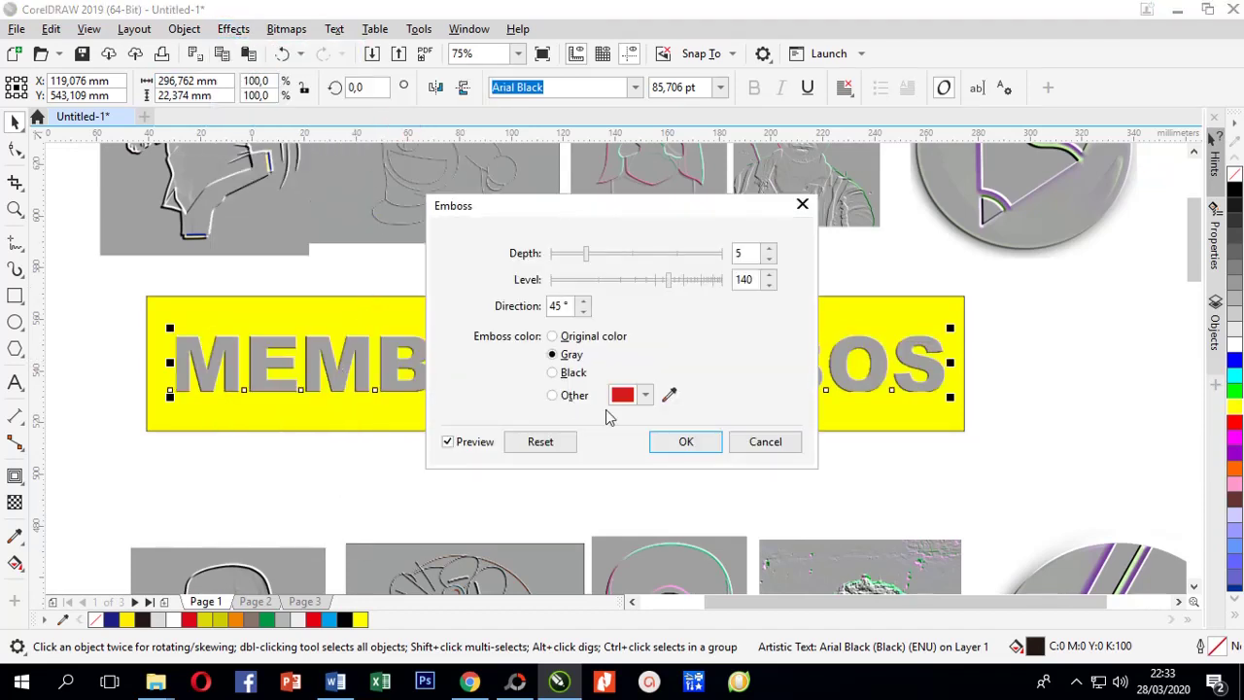
left_click(684, 438)
- Inspect the edges of the embossed letters up close and undo the emboss on the text
scroll(252, 375, "up", 2)
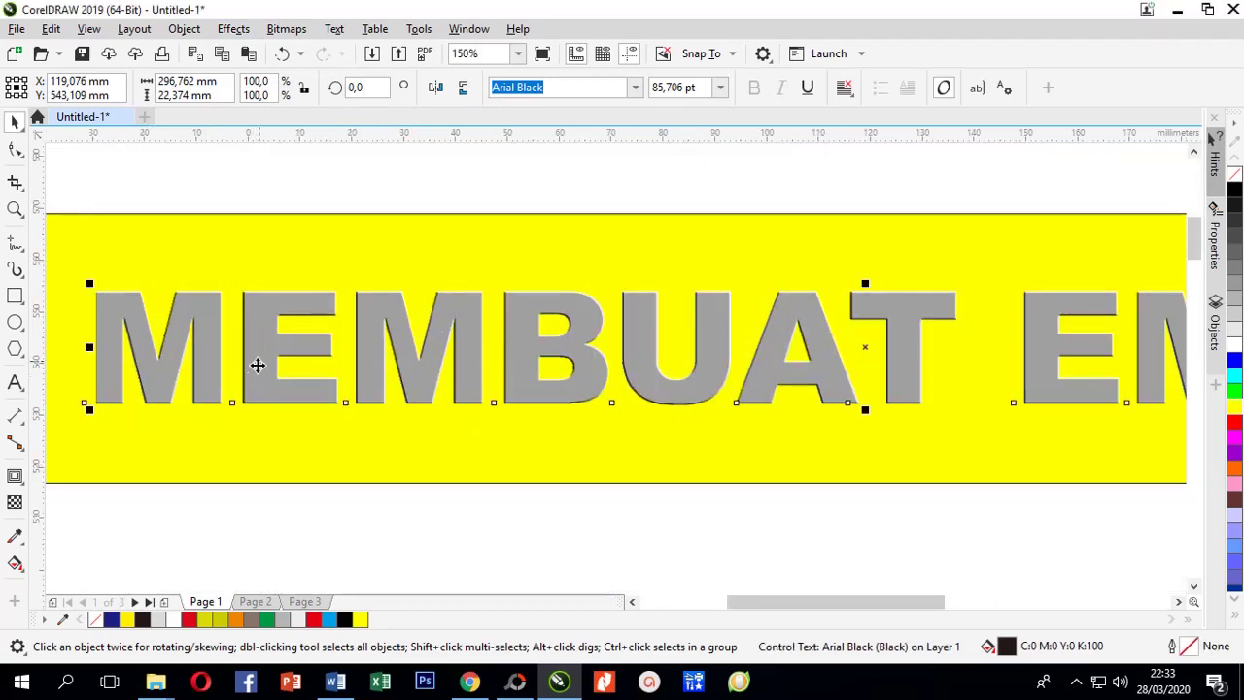
scroll(259, 364, "up", 2)
scroll(251, 297, "up", 1)
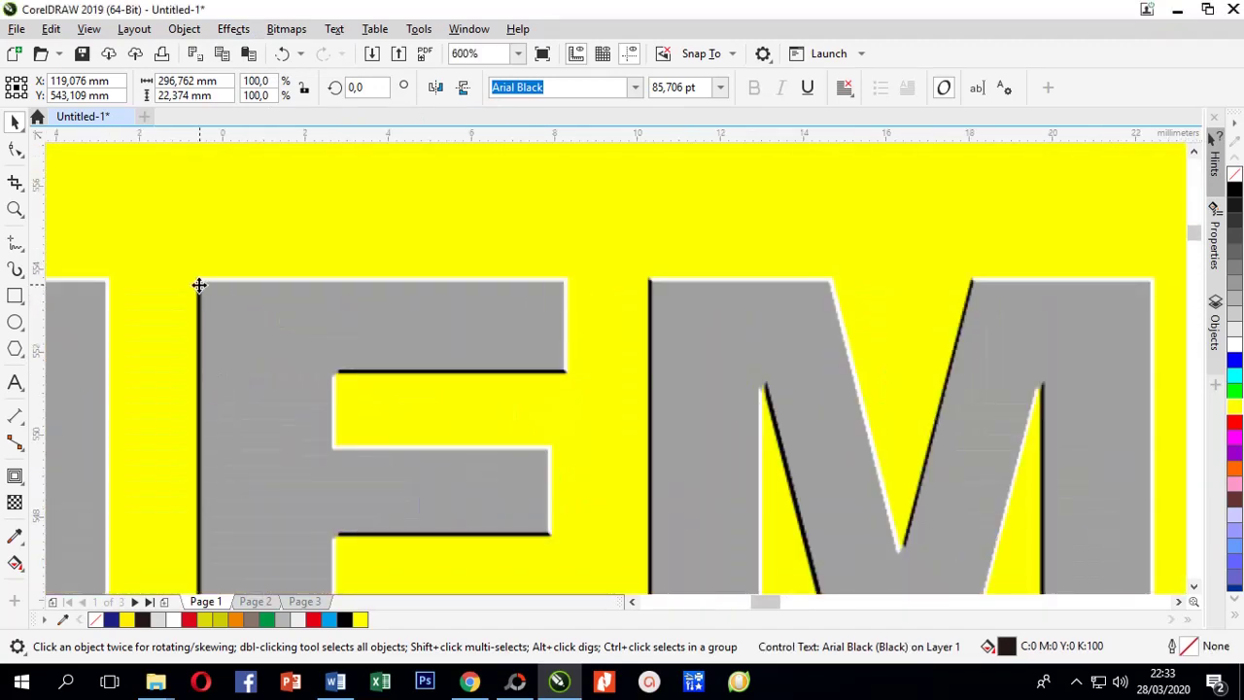
scroll(192, 291, "up", 1)
scroll(195, 304, "down", 2)
scroll(195, 303, "down", 4)
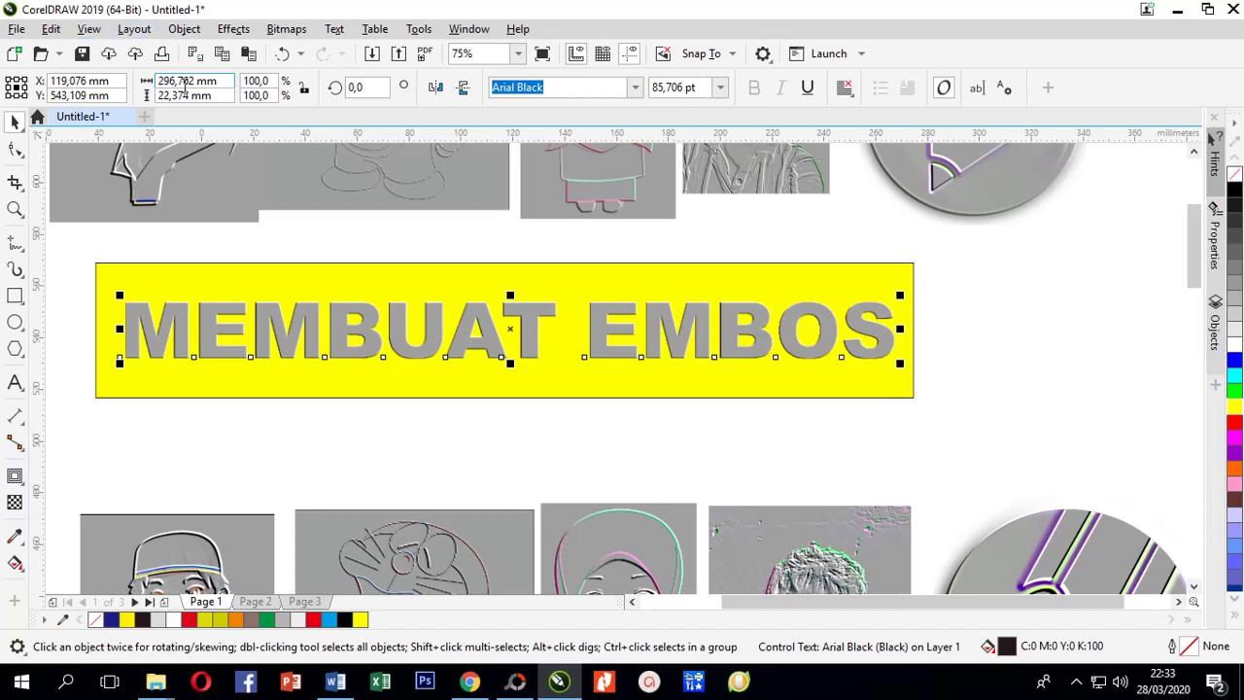
left_click(283, 54)
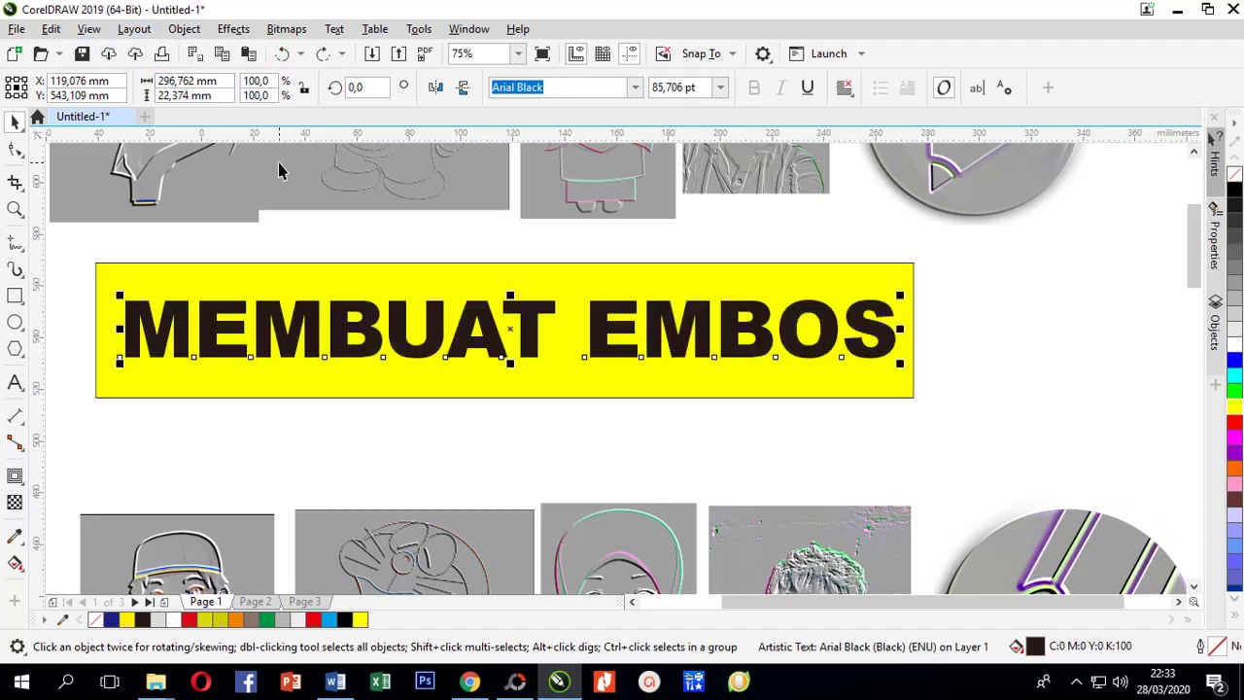
- Group the MEMBUAT EMBOS text with its yellow background rectangle
key("Escape")
left_click(166, 291)
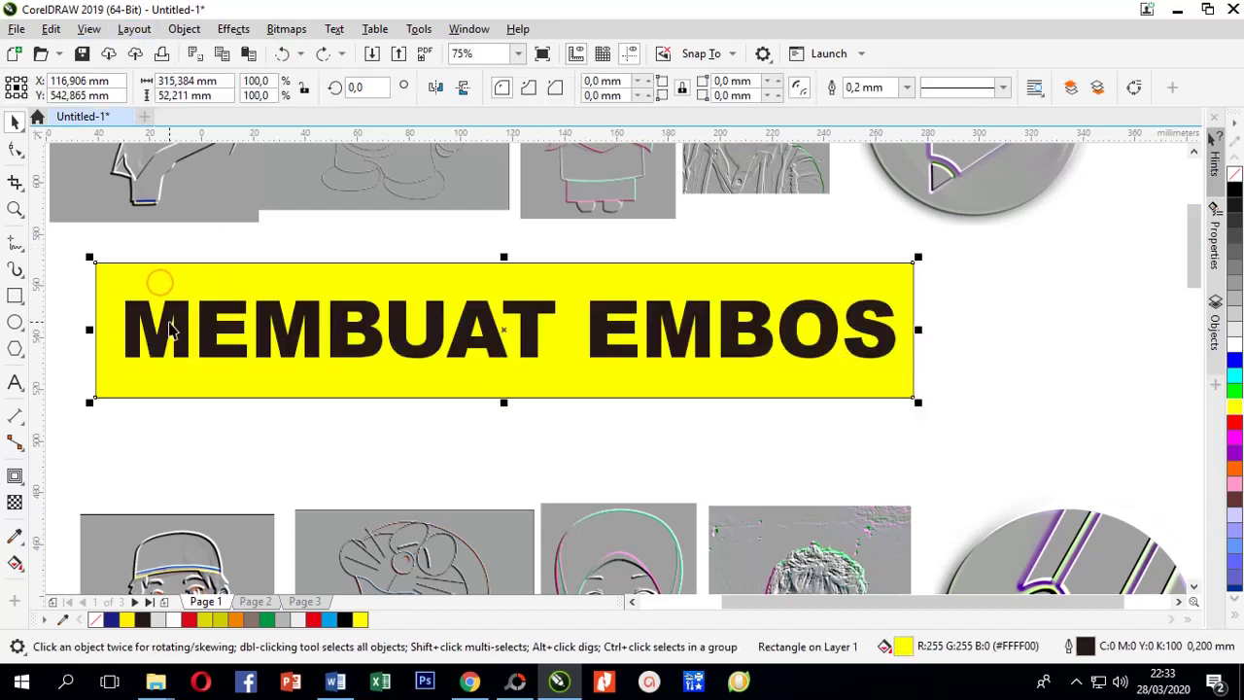
left_click(166, 331)
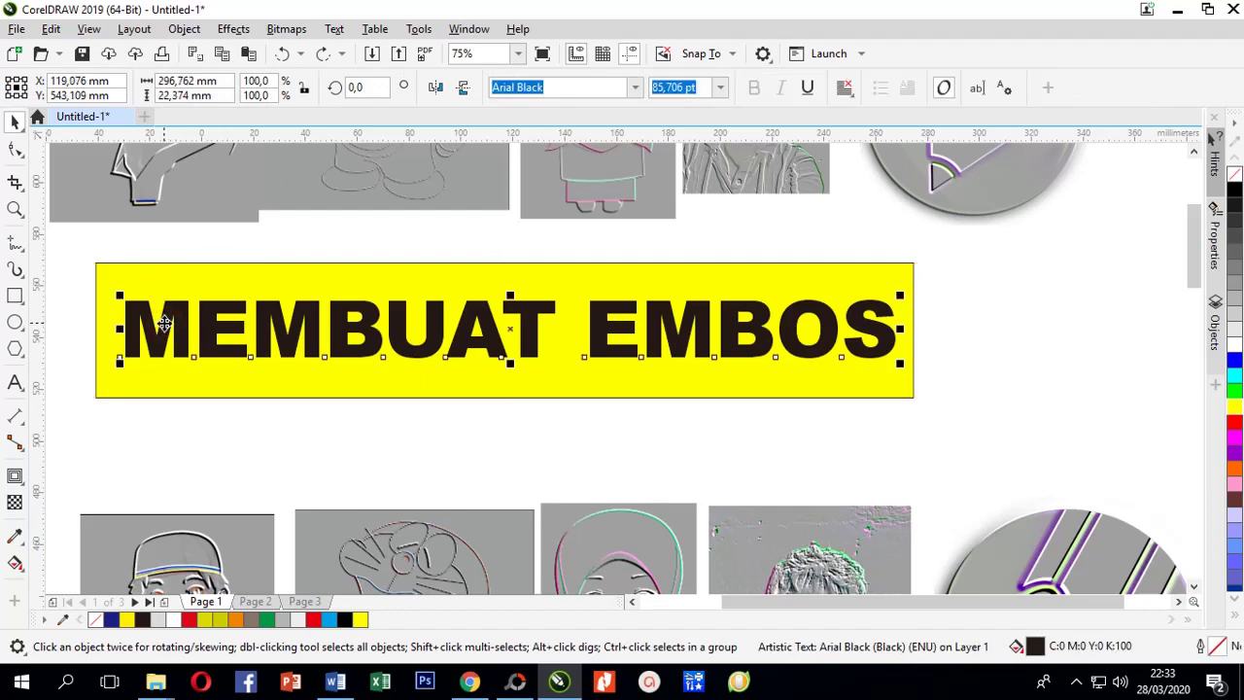
left_click(173, 280, "shift")
right_click(172, 280)
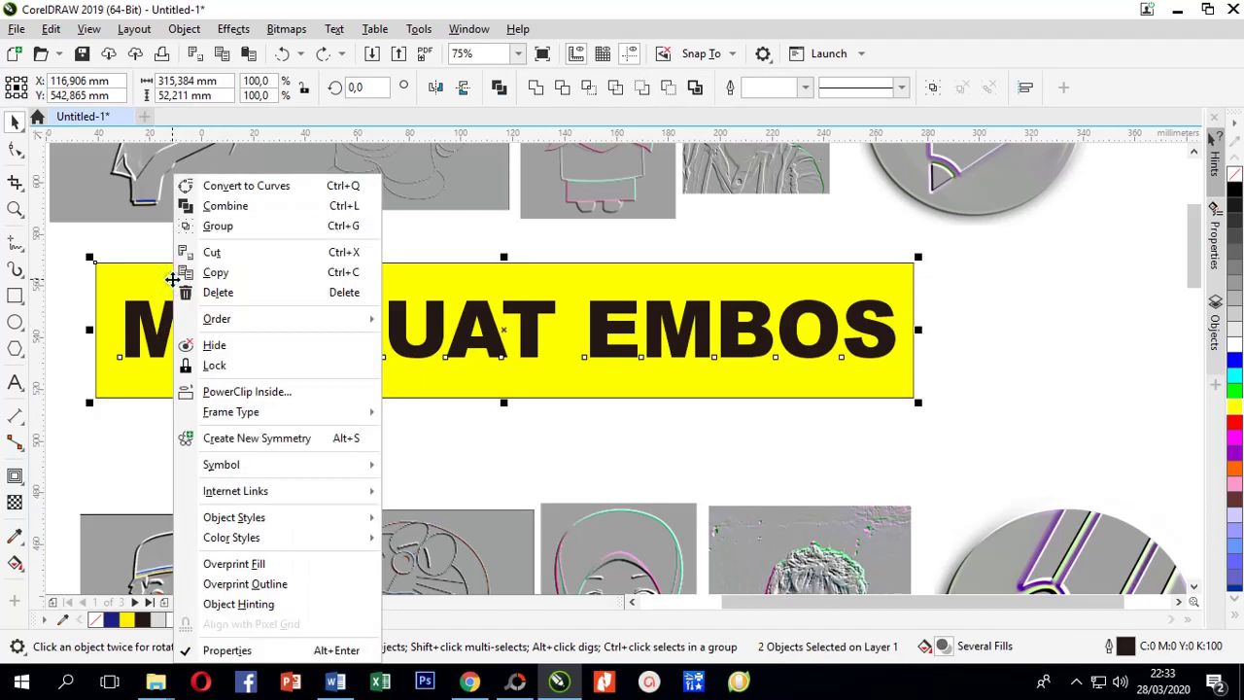
left_click(223, 226)
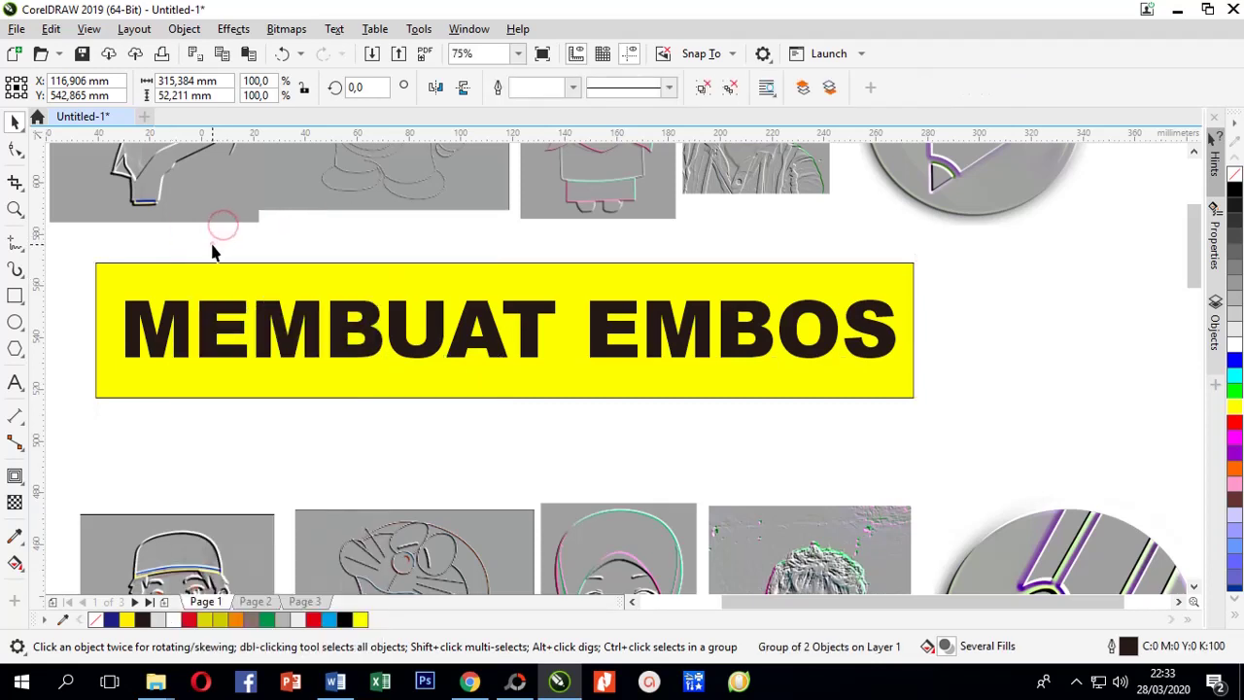
left_click(212, 243)
- Apply the gray Emboss effect to the grouped MEMBUAT EMBOS banner with depth 5, level 140 and direction 45°
left_click(131, 273)
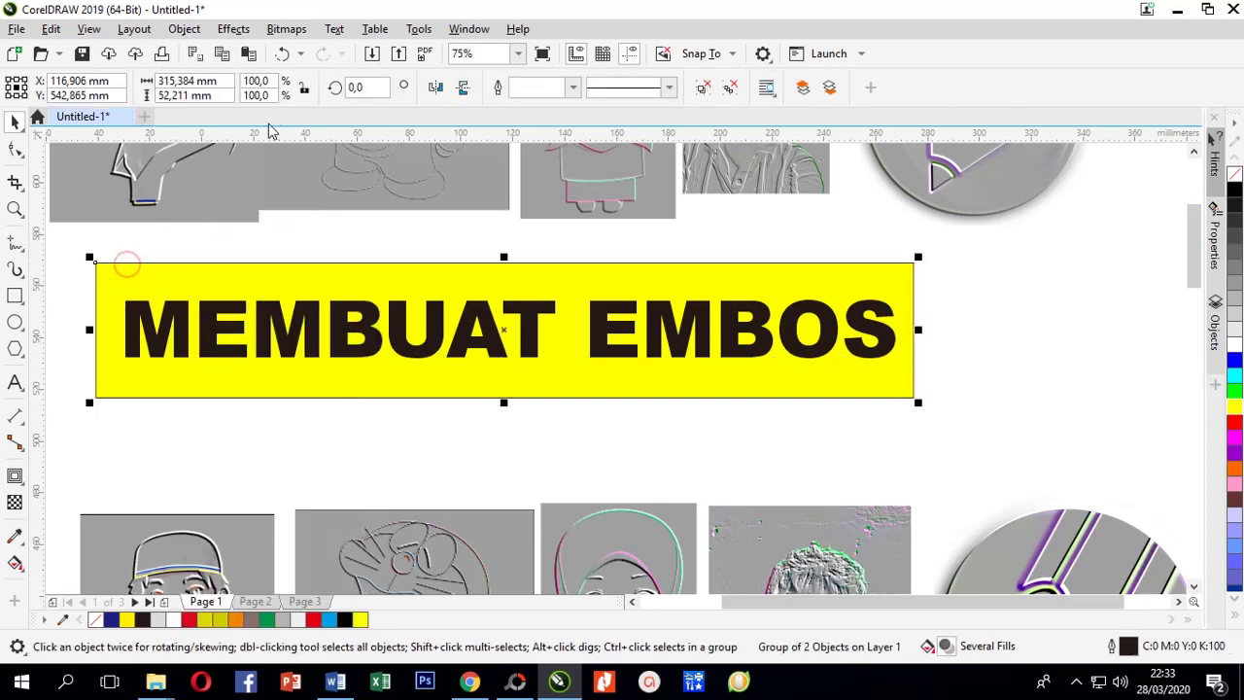
left_click(233, 29)
mouse_move(282, 78)
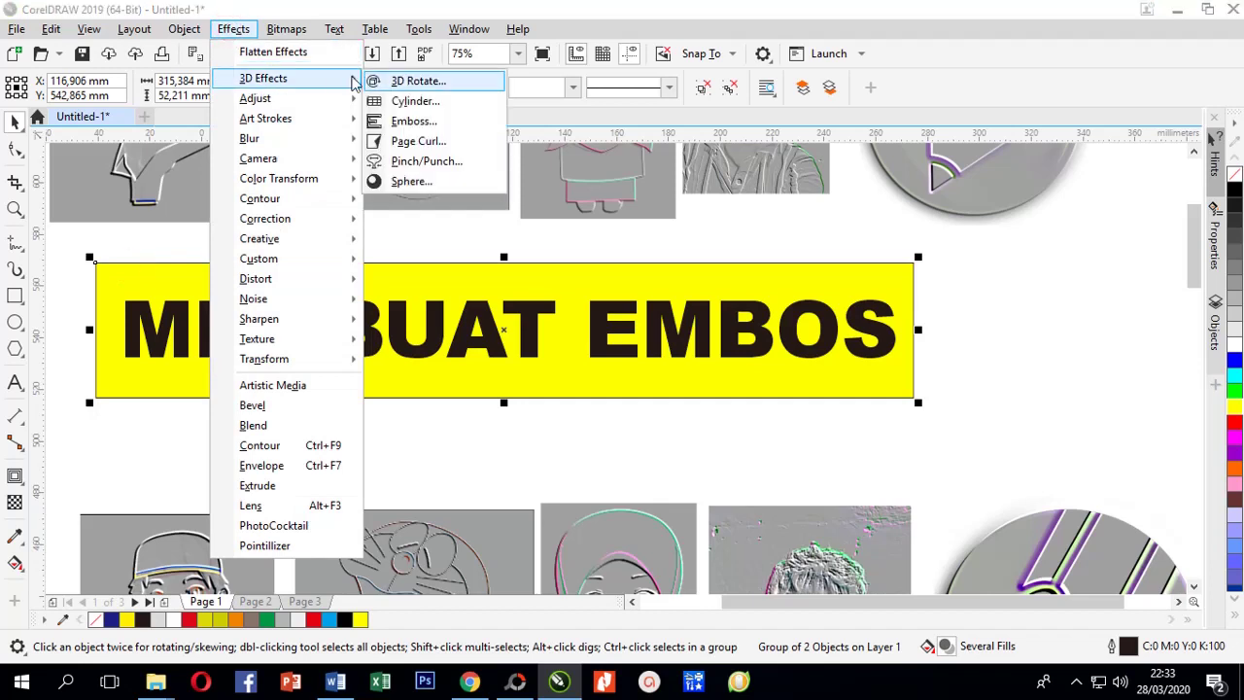
left_click(413, 120)
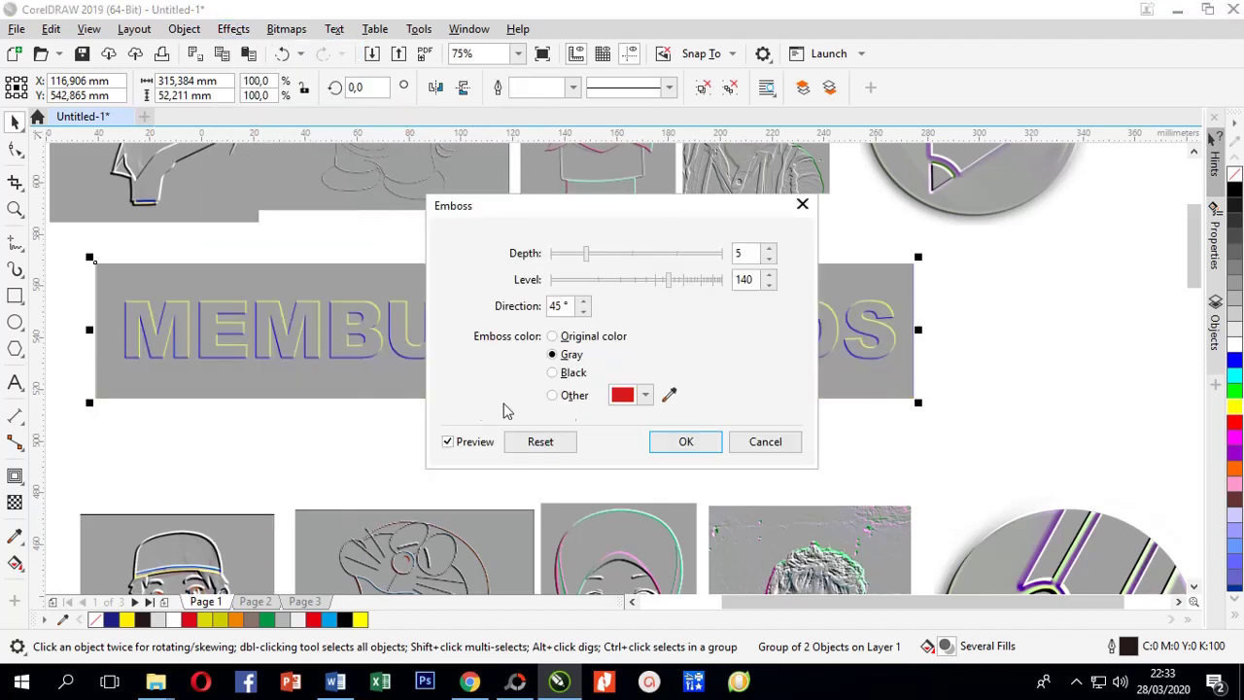
left_click(684, 442)
left_click(382, 439)
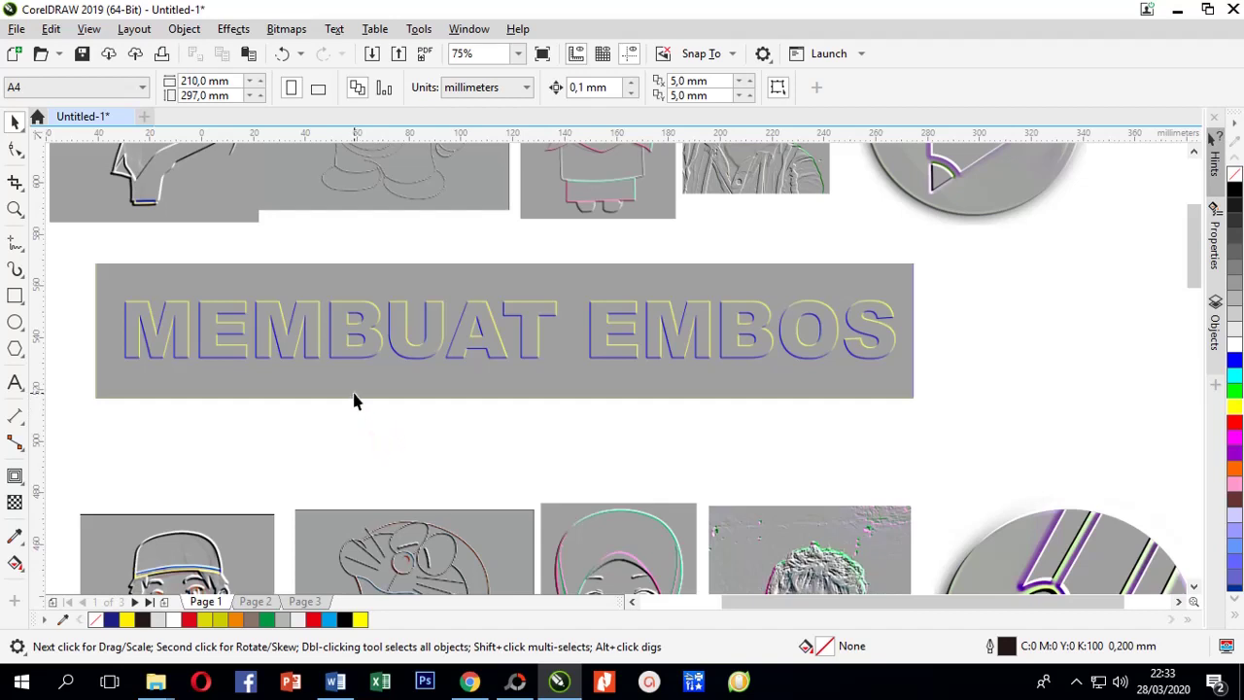
scroll(355, 400, "down", 2)
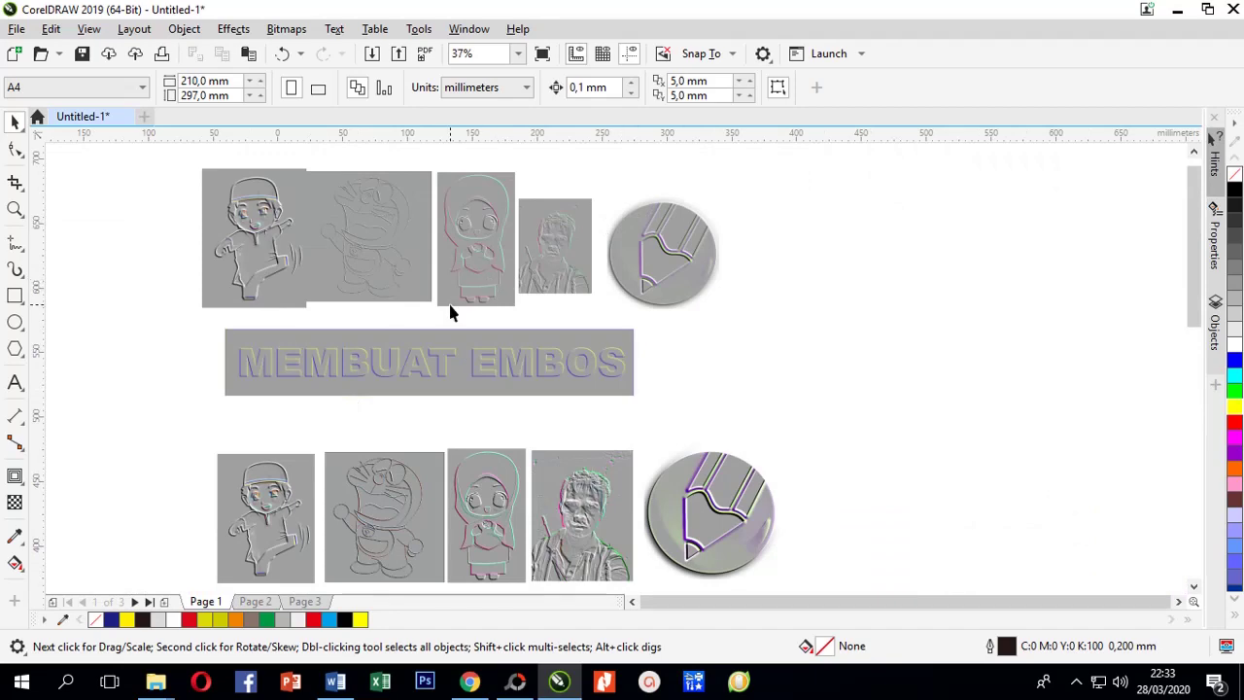
scroll(497, 217, "up", 2)
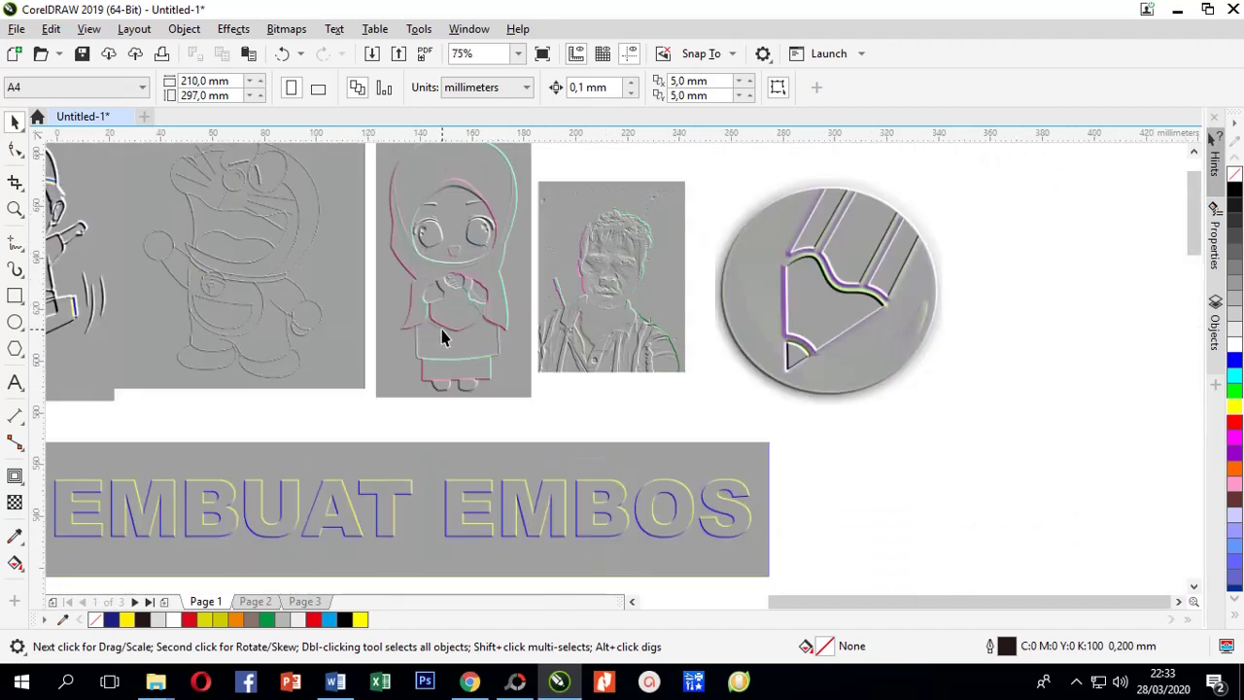
scroll(441, 331, "down", 2)
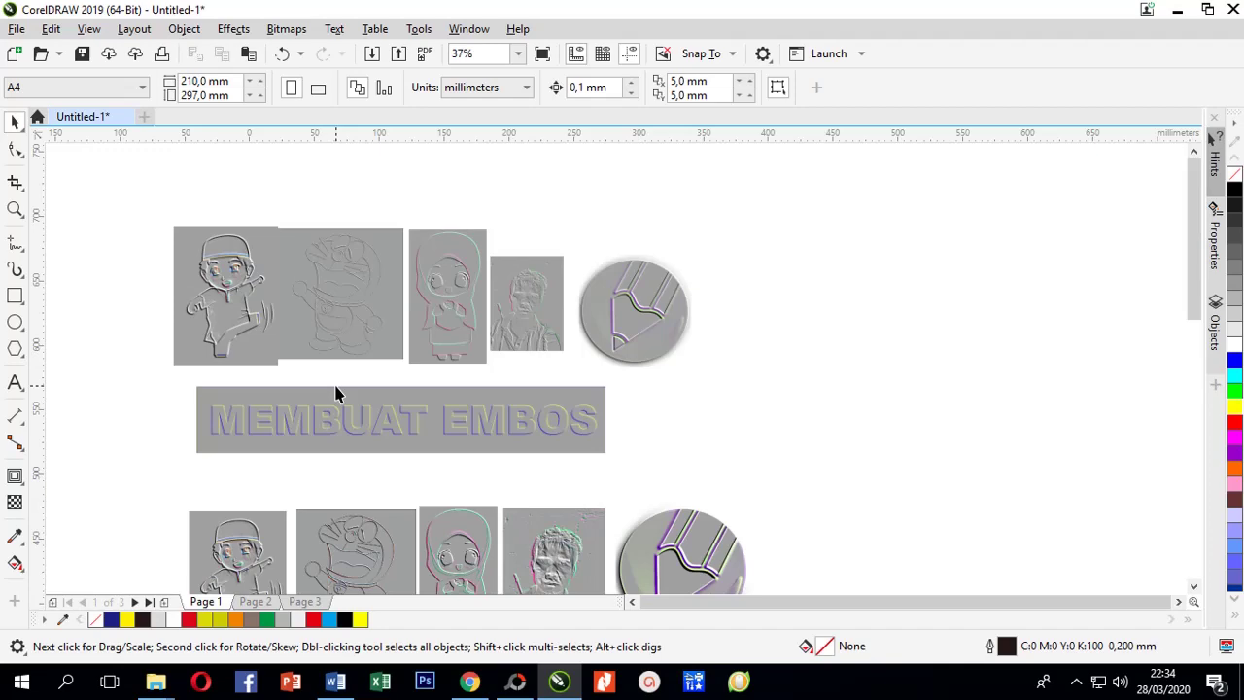
scroll(362, 443, "up", 2)
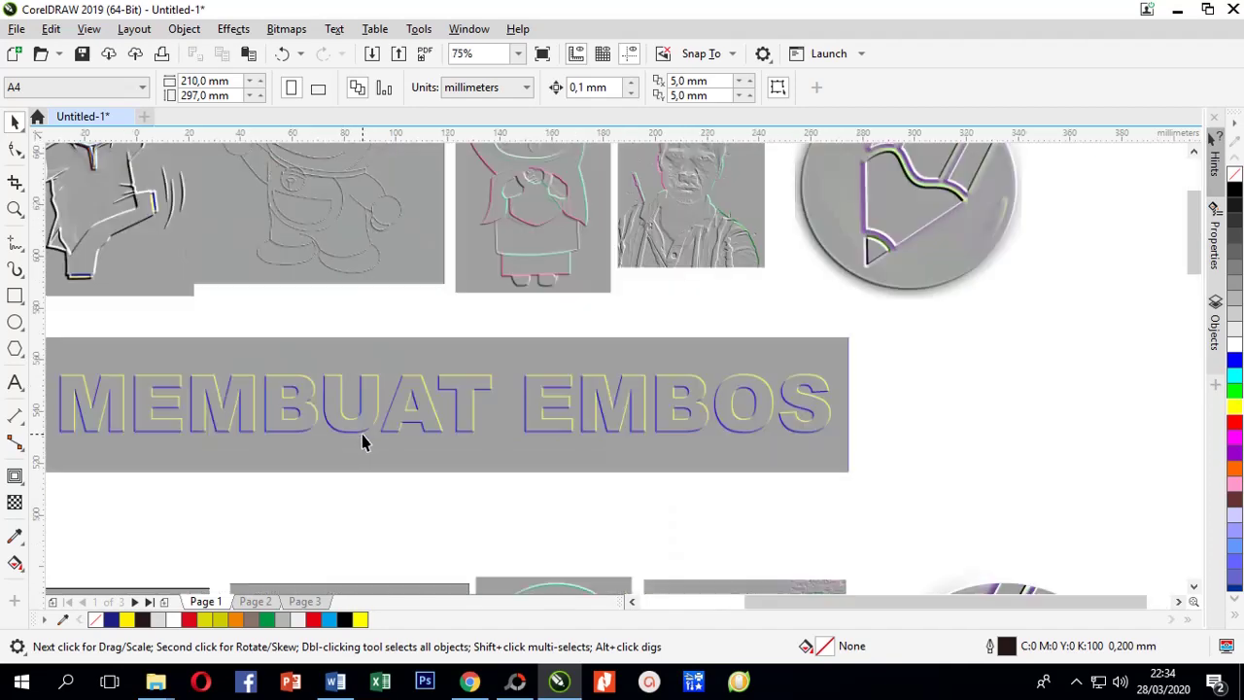
scroll(312, 337, "down", 2)
scroll(311, 331, "up", 2)
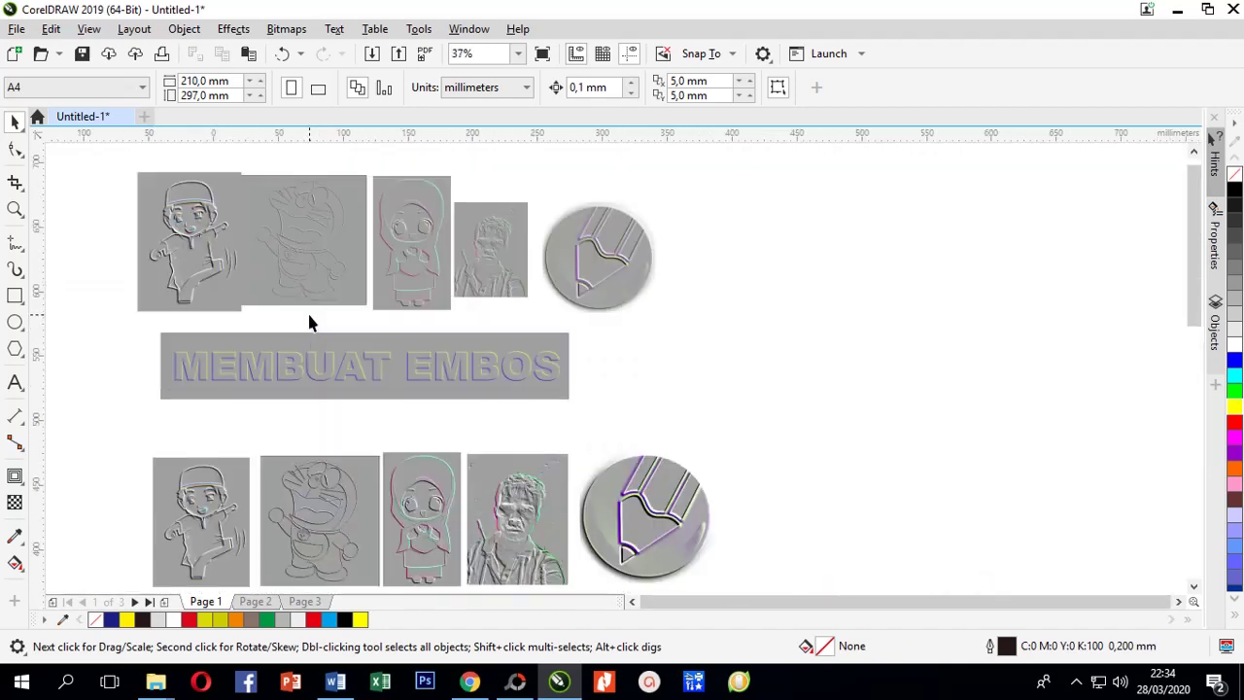